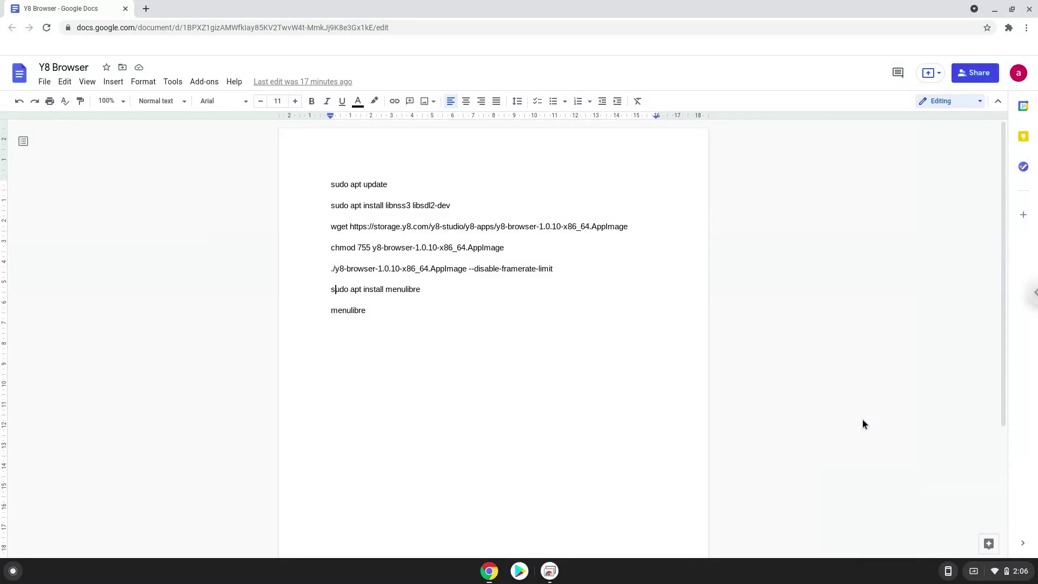
- Open ChromeOS Settings from quick settings and go to Advanced > Developers
{"action": "left_click", "coordinate": [995, 572]}
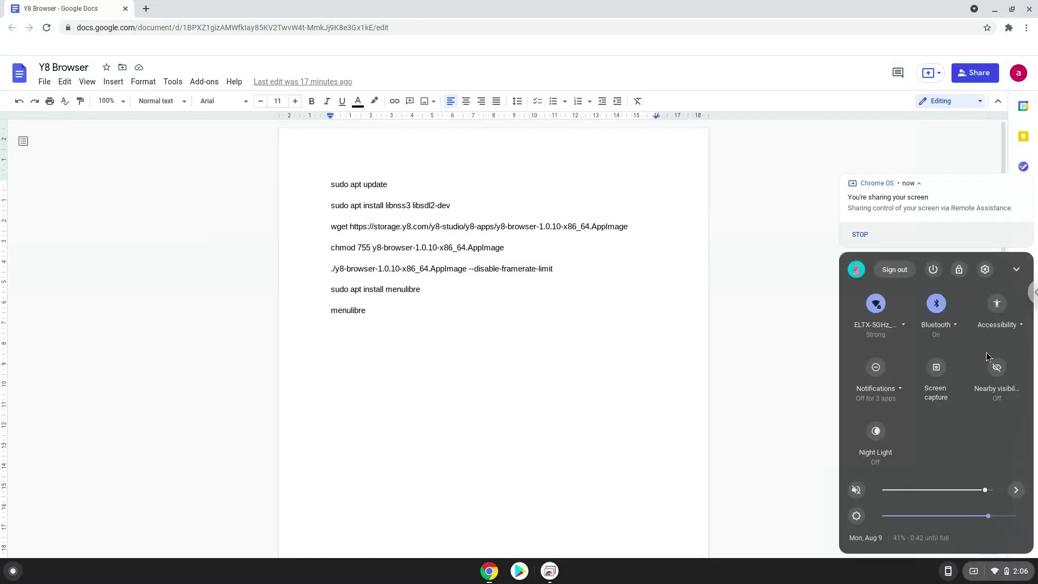
{"action": "left_click", "coordinate": [988, 275]}
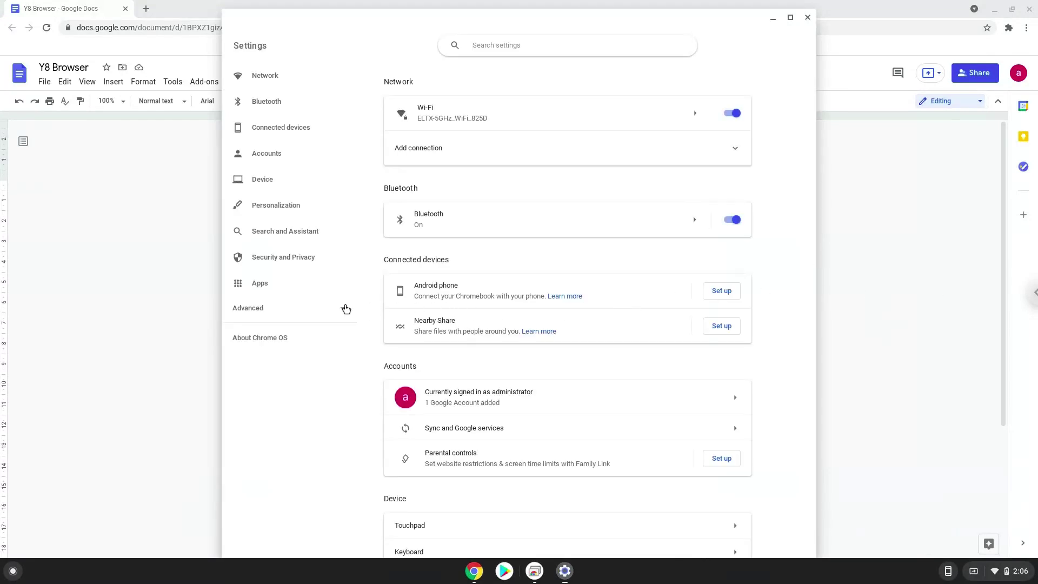
{"action": "left_click", "coordinate": [343, 308]}
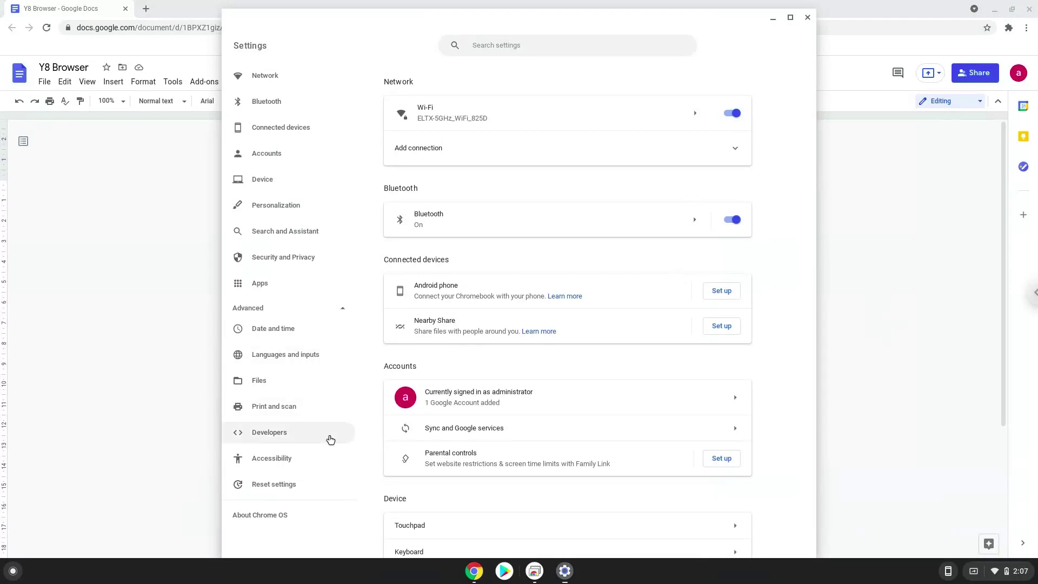
{"action": "left_click", "coordinate": [330, 438]}
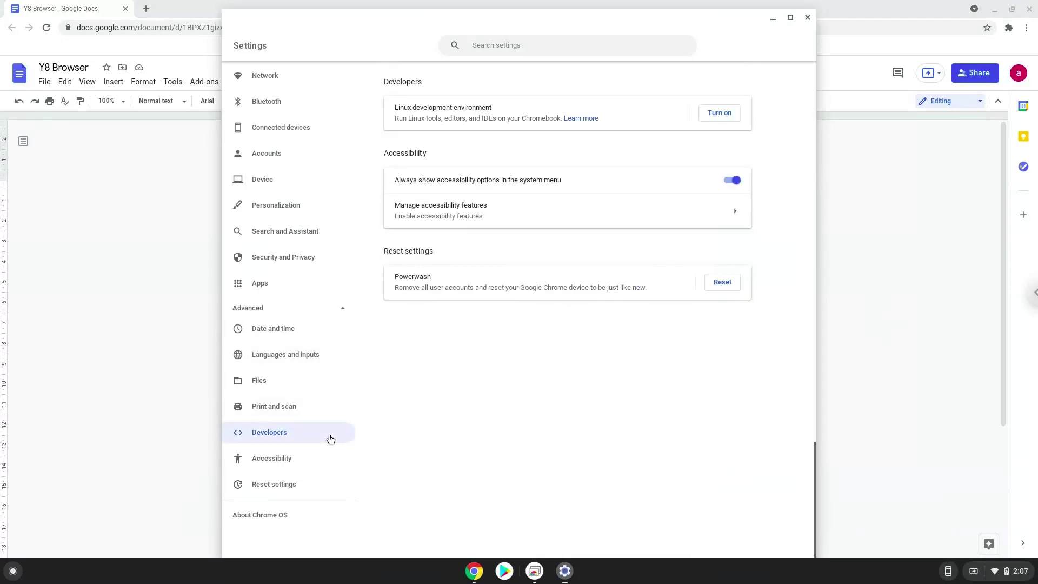
- Turn on the Linux development environment with the recommended 10.0 GB disk, then close the terminal it opens
{"action": "left_click", "coordinate": [715, 116]}
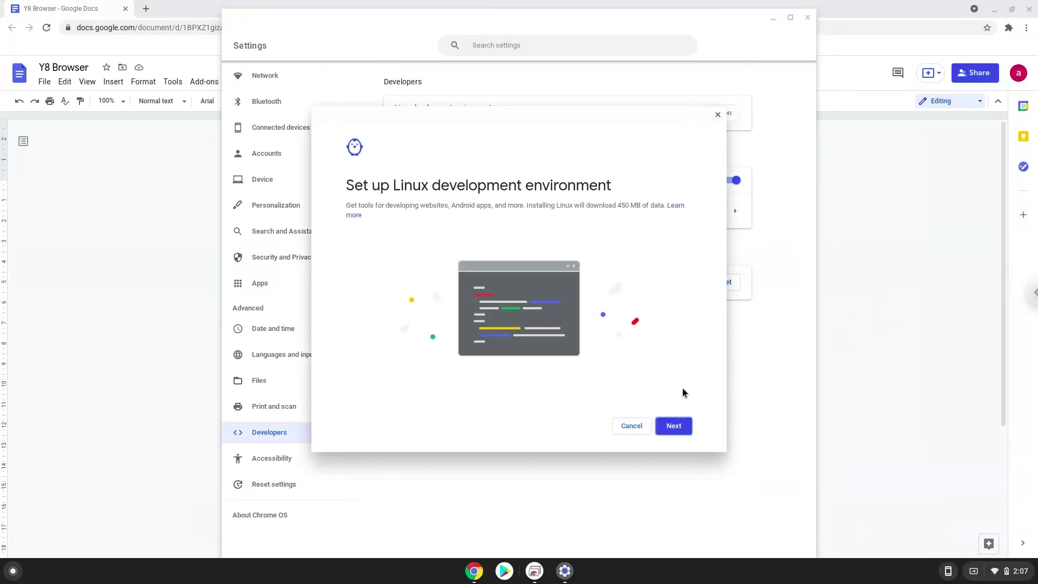
{"action": "left_click", "coordinate": [680, 427]}
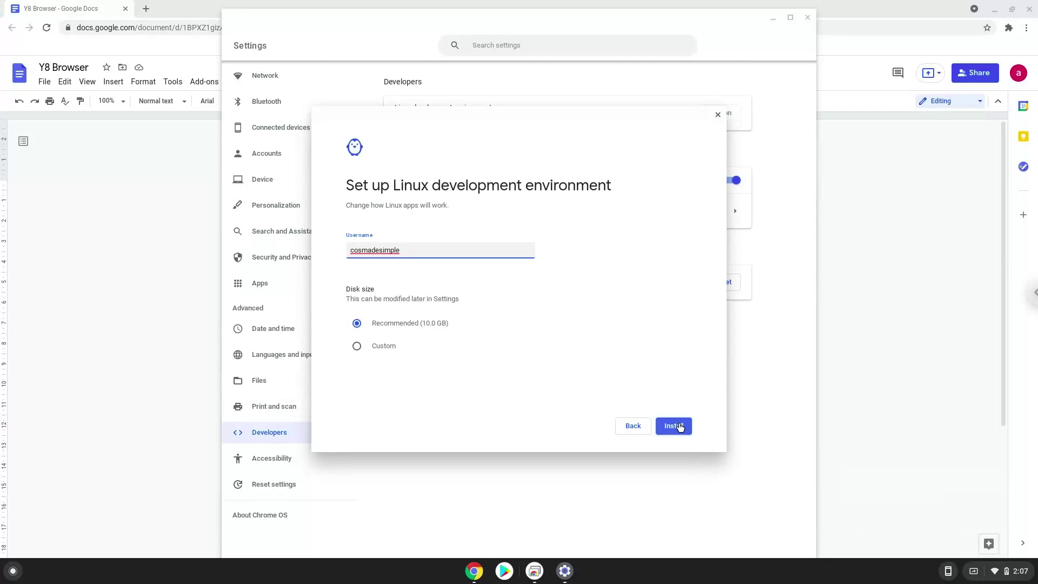
{"action": "left_click", "coordinate": [680, 427]}
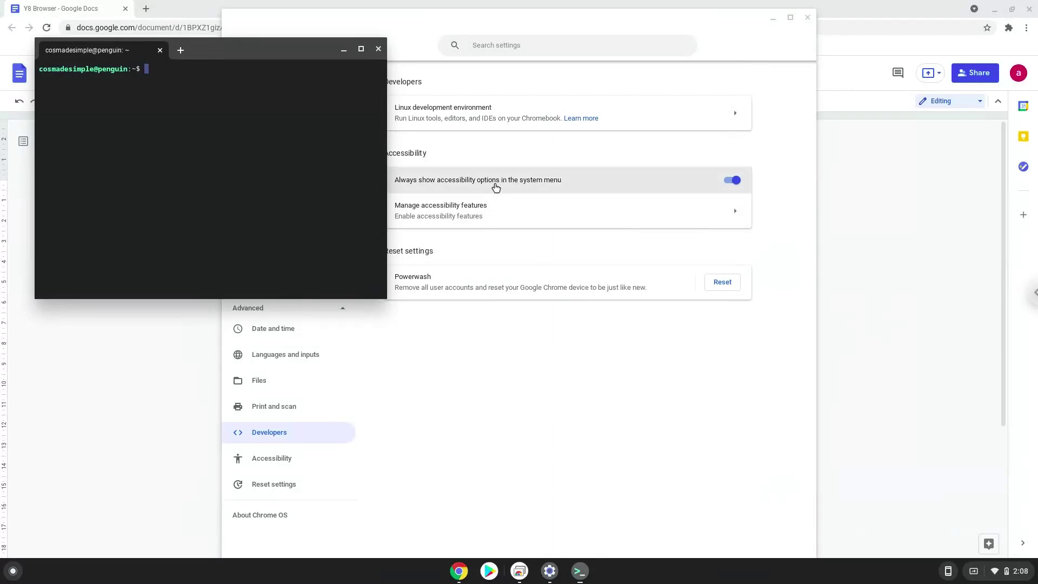
{"action": "left_click", "coordinate": [377, 50]}
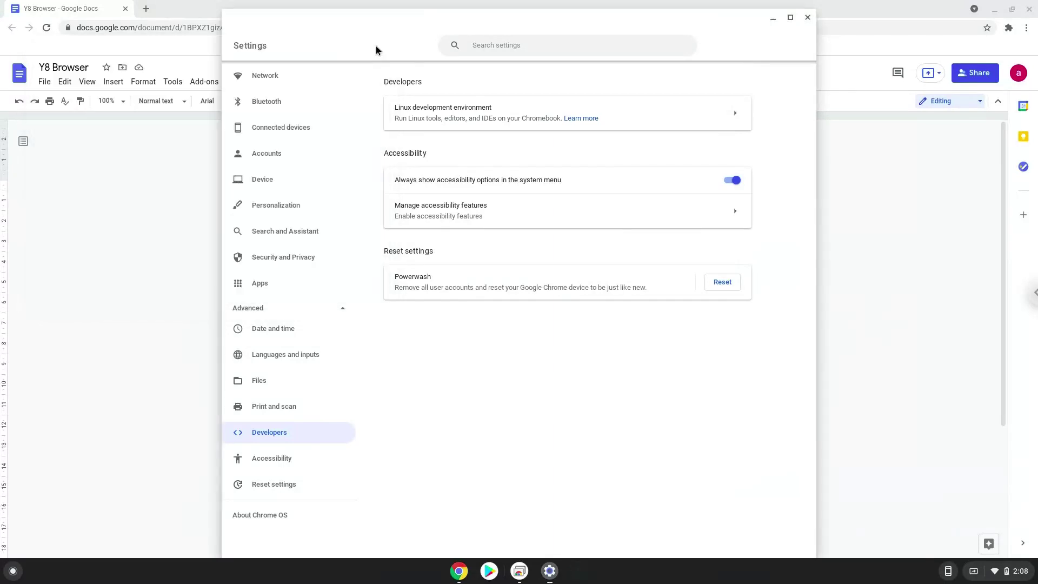
- Close Settings, copy the 'sudo apt update' line from the document, and search the launcher for 'ter'
{"action": "left_click", "coordinate": [807, 17]}
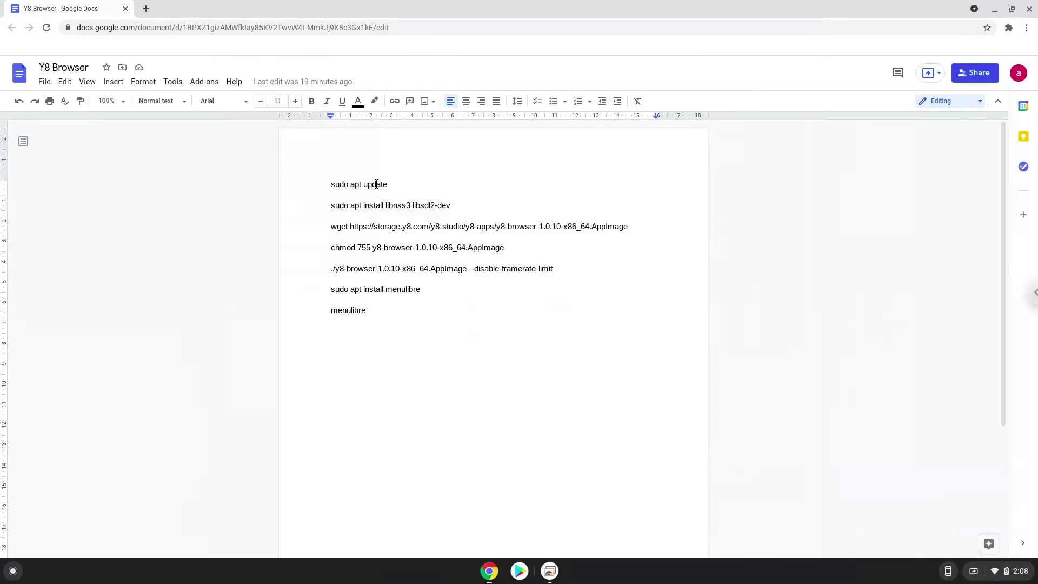
{"action": "triple_click", "coordinate": [376, 184]}
{"action": "right_click", "coordinate": [377, 185]}
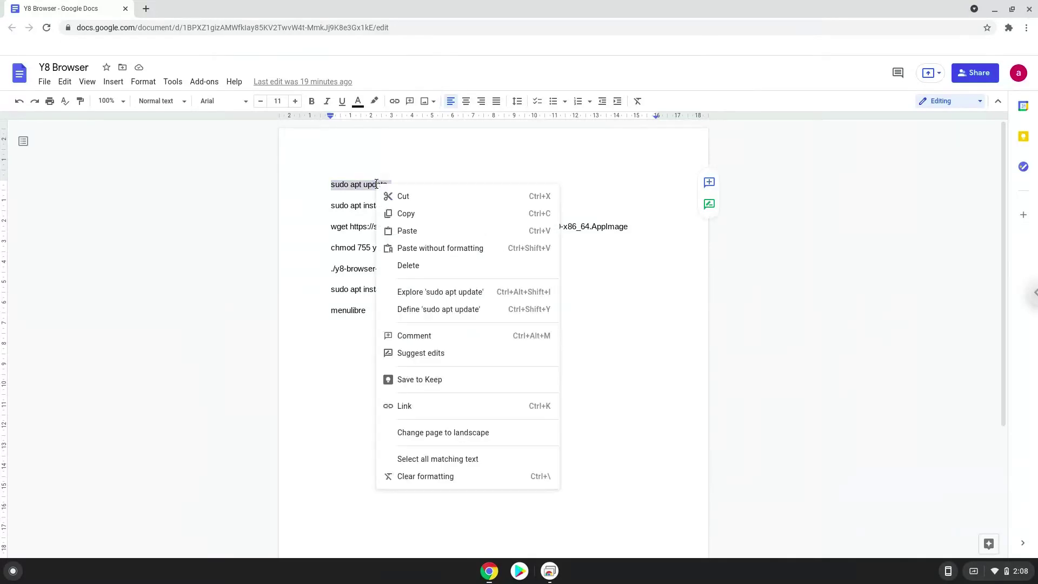
{"action": "left_click", "coordinate": [403, 212]}
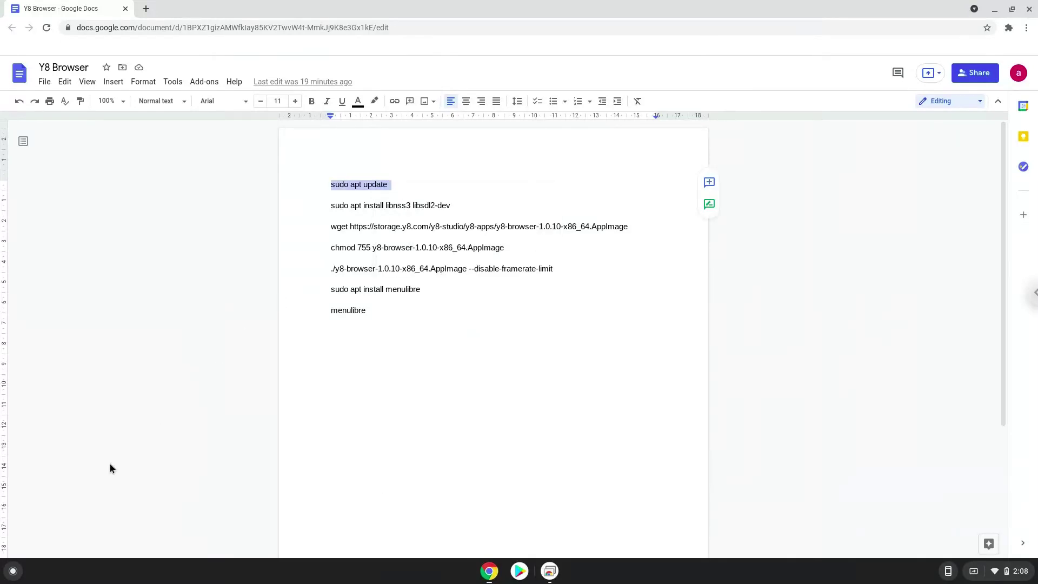
{"action": "left_click", "coordinate": [13, 571]}
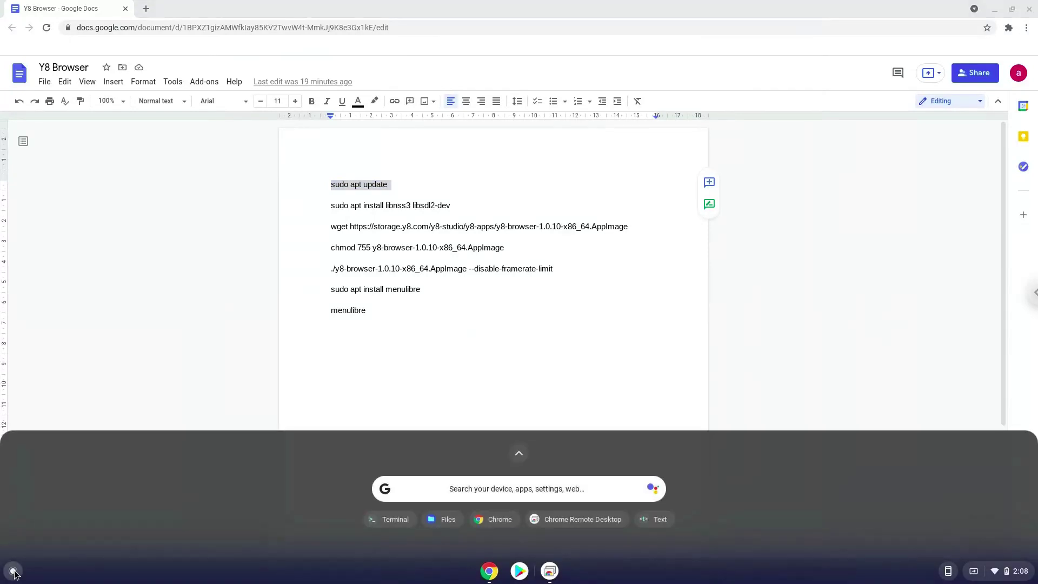
{"action": "type", "text": "terminal"}
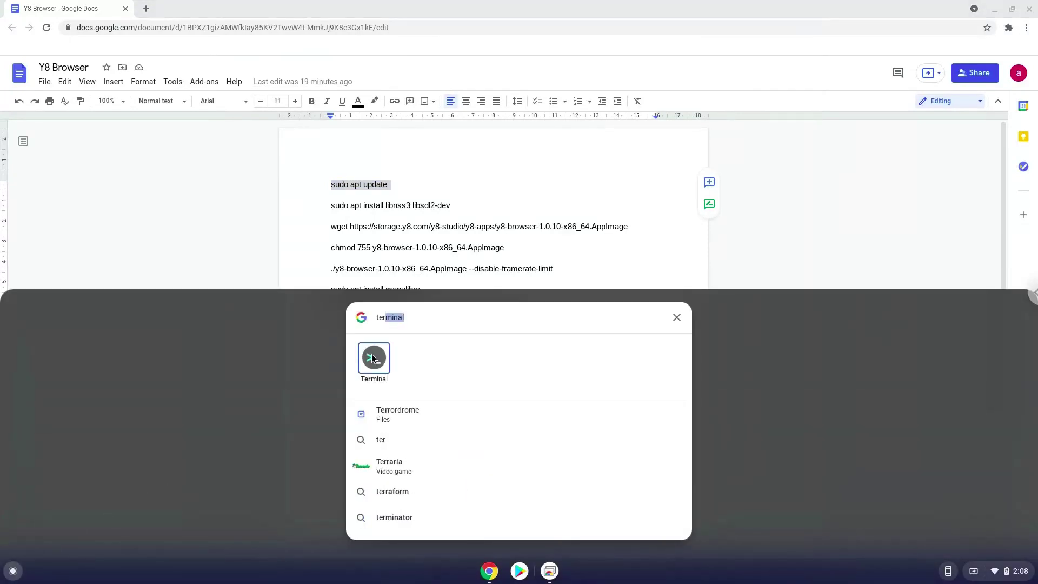
- Open Terminal from the launcher results and run sudo apt update
{"action": "left_click", "coordinate": [372, 354]}
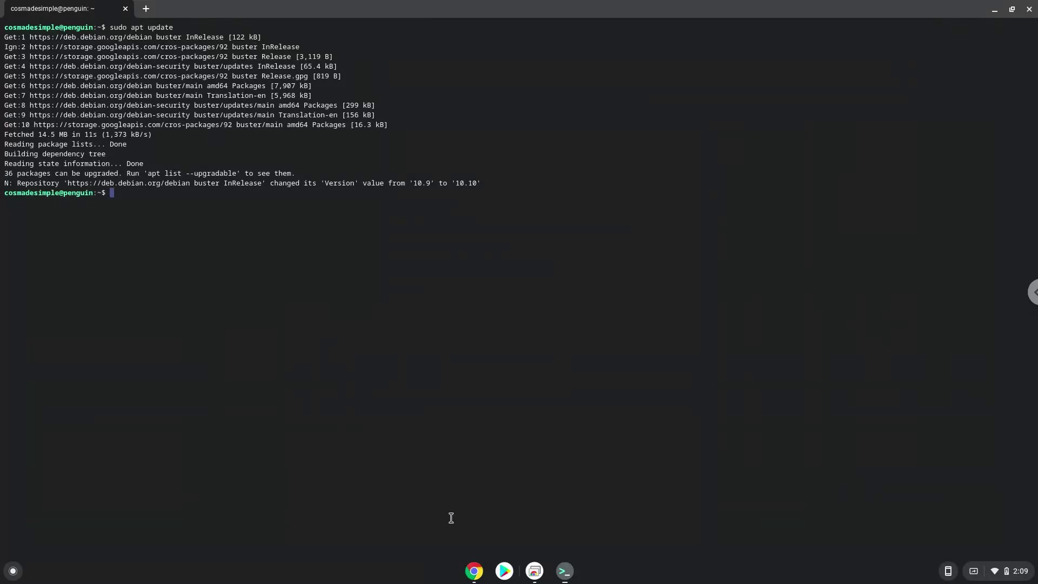
- Copy the libnss3 libsdl2-dev install line from the document, run it in Terminal, and confirm with Y
{"action": "left_click", "coordinate": [474, 571]}
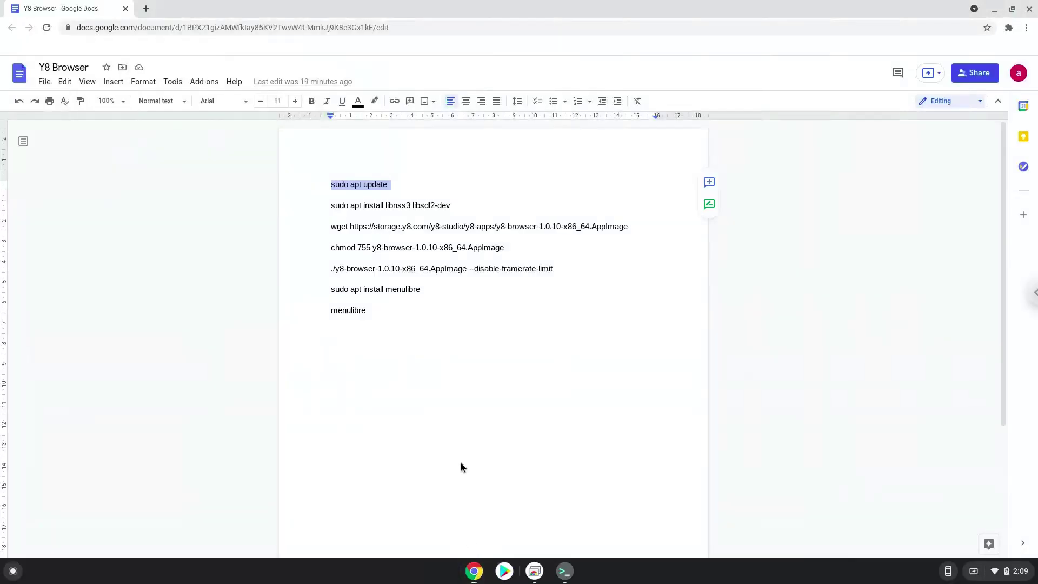
{"action": "triple_click", "coordinate": [409, 204]}
{"action": "right_click", "coordinate": [409, 205]}
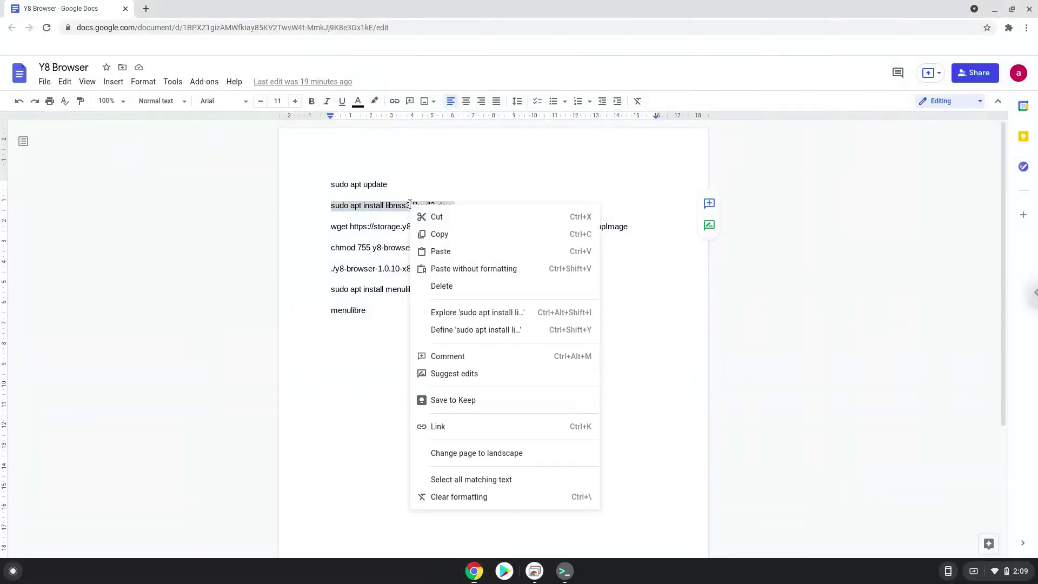
{"action": "left_click", "coordinate": [437, 234]}
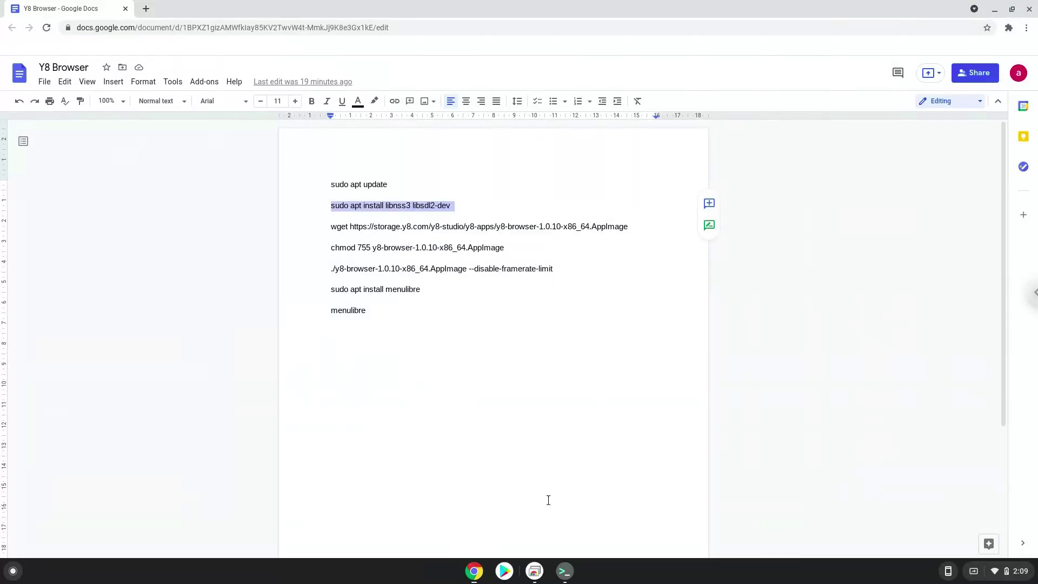
{"action": "left_click", "coordinate": [566, 576]}
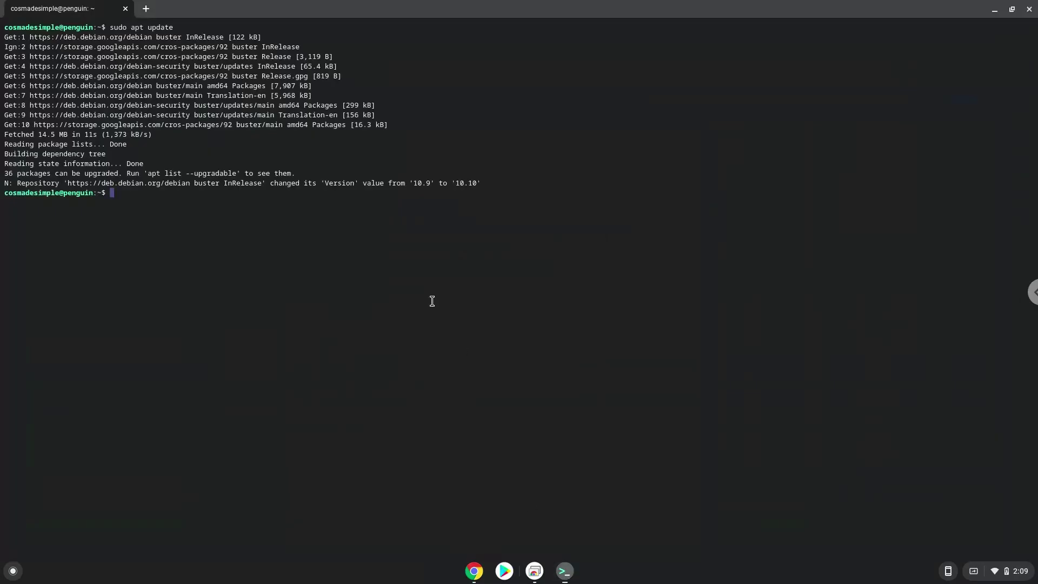
{"action": "key", "text": "ctrl+shift+v"}
{"action": "key", "text": "Return"}
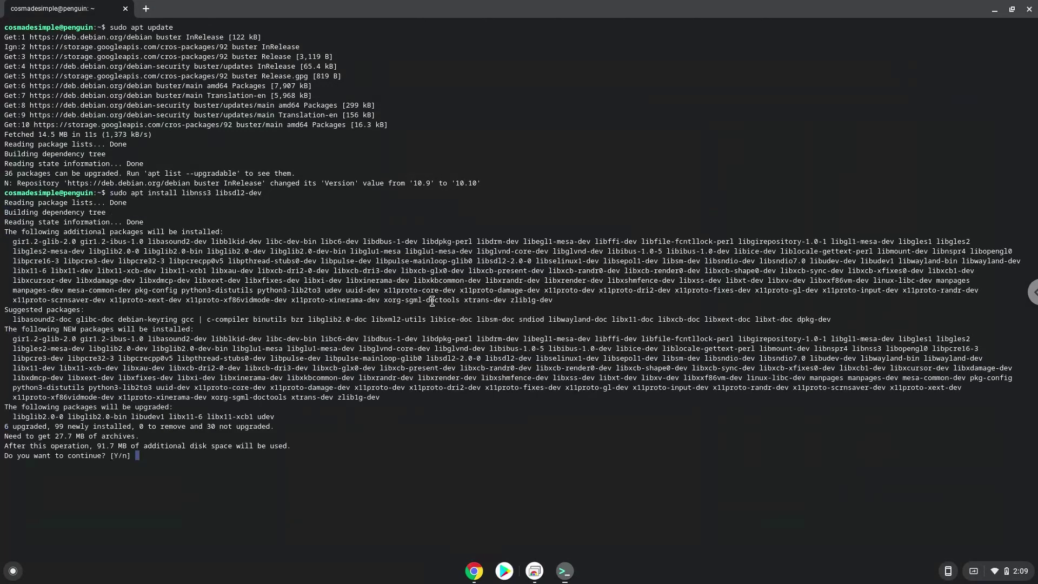
{"action": "key", "text": "Return"}
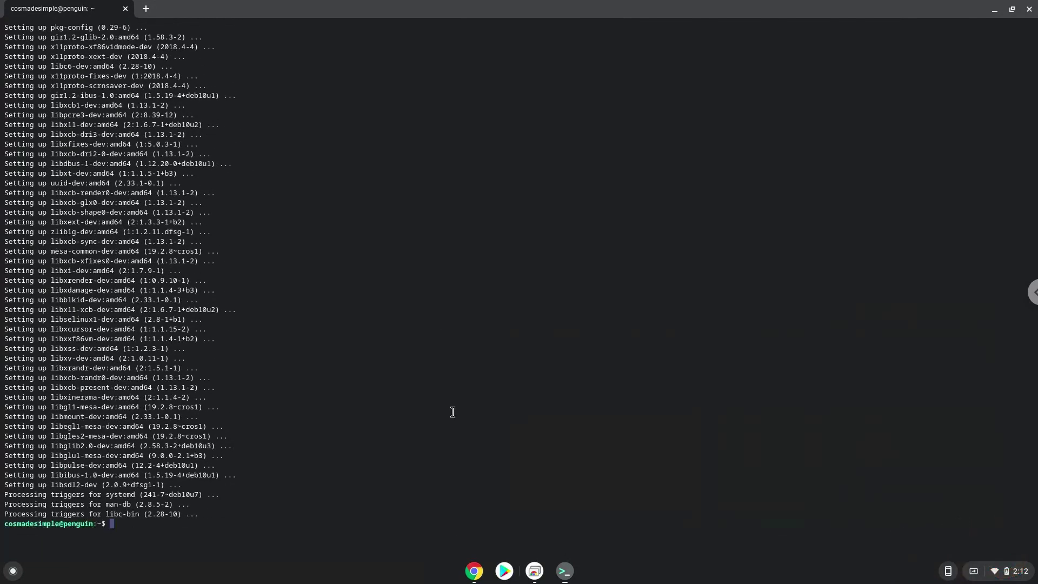
- Copy the wget line for y8-browser-1.0.10-x86_64.AppImage and run it in Terminal
{"action": "left_click", "coordinate": [475, 571]}
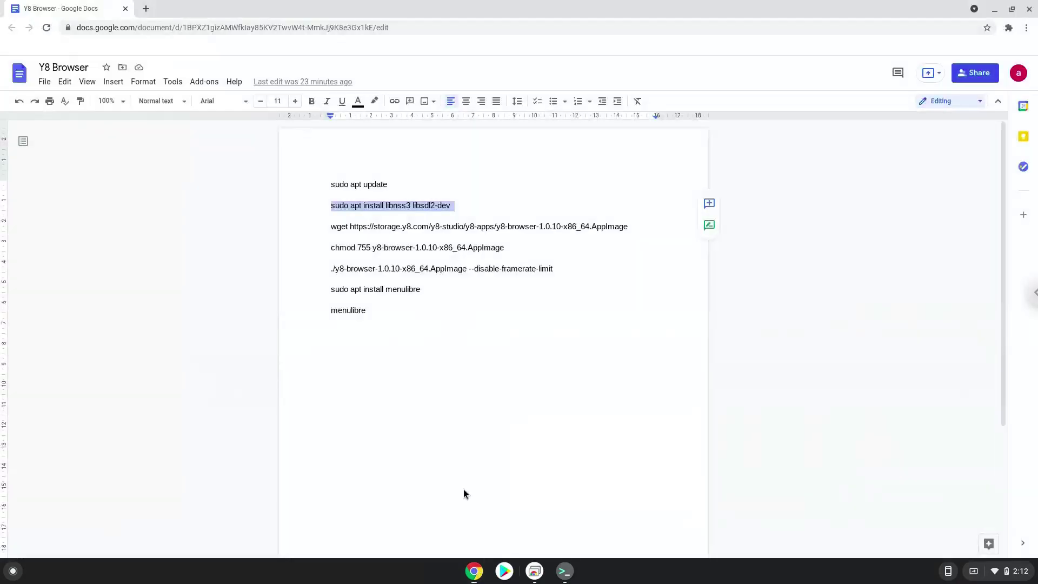
{"action": "triple_click", "coordinate": [398, 226]}
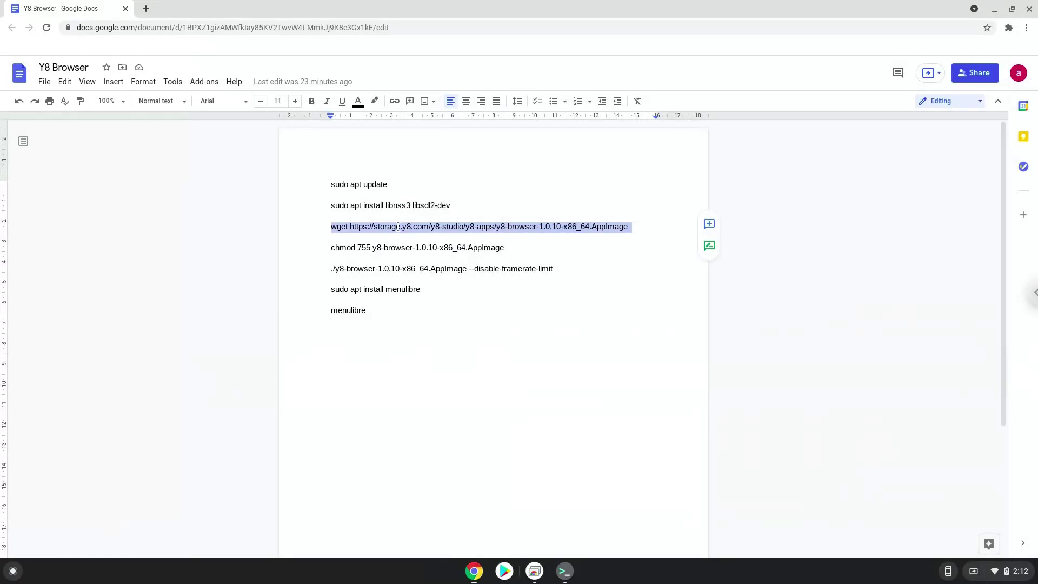
{"action": "right_click", "coordinate": [398, 226]}
{"action": "left_click", "coordinate": [428, 258]}
{"action": "left_click", "coordinate": [564, 572]}
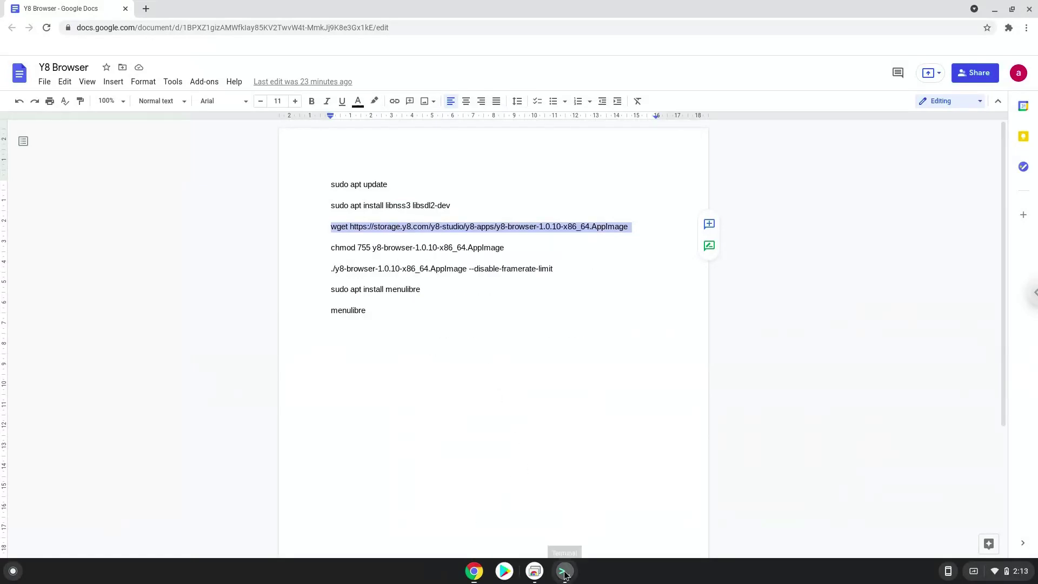
{"action": "key", "text": "ctrl+shift+v"}
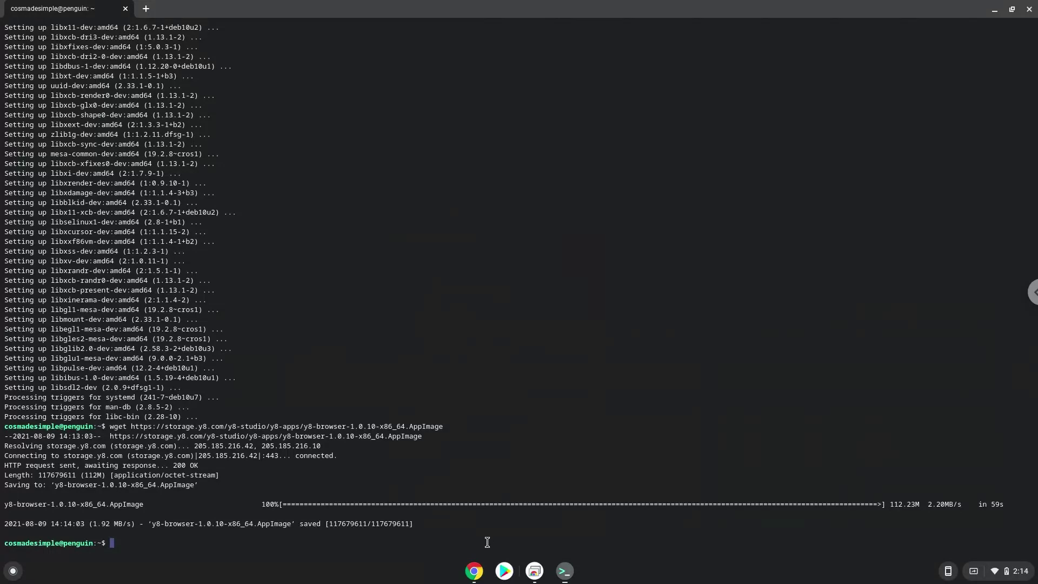
- Copy the chmod 755 line for y8-browser-1.0.10-x86_64.AppImage and run it in Terminal
{"action": "left_click", "coordinate": [474, 570]}
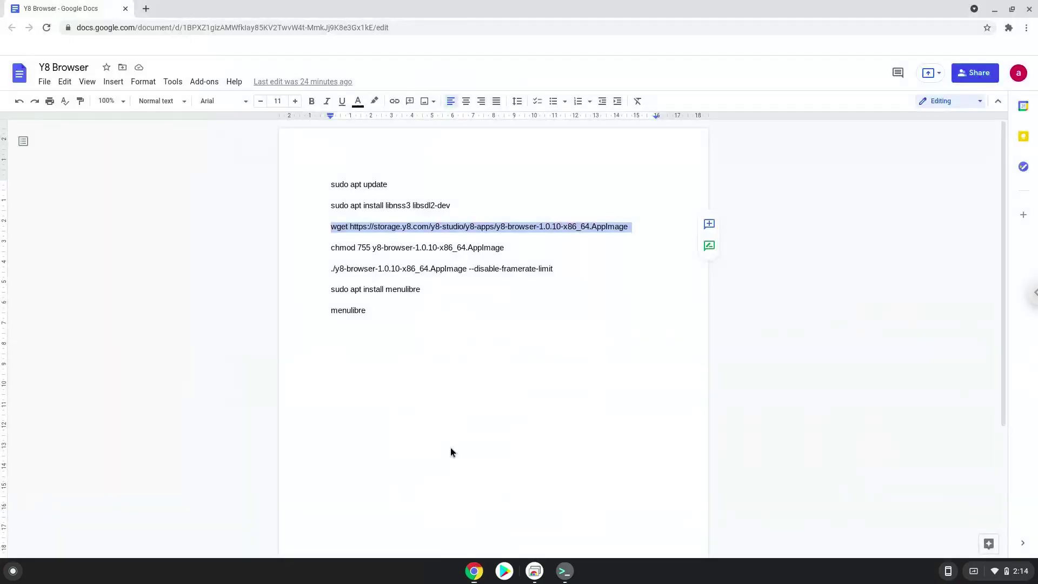
{"action": "left_click", "coordinate": [387, 247]}
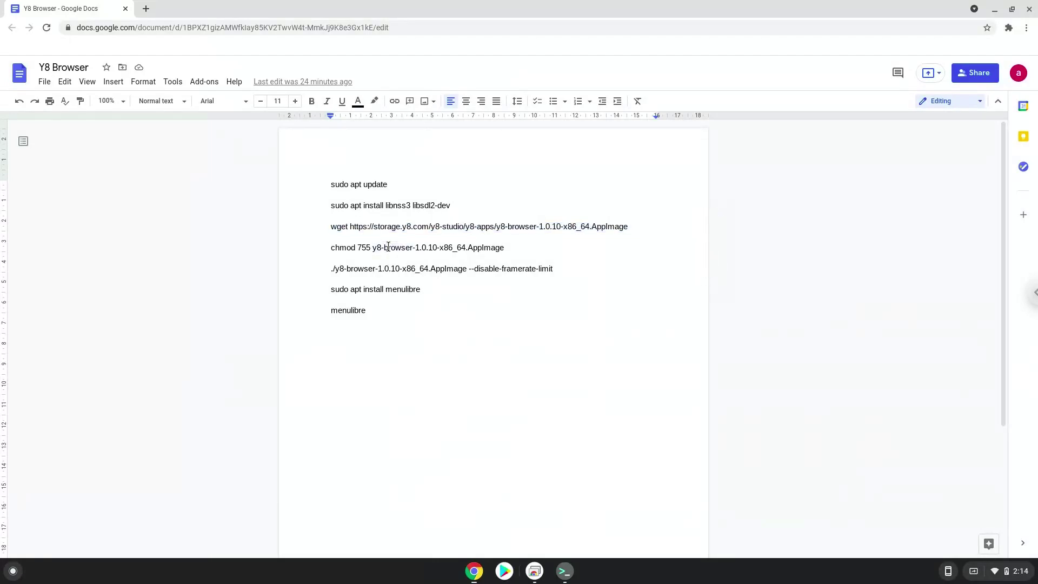
{"action": "double_click", "coordinate": [388, 247]}
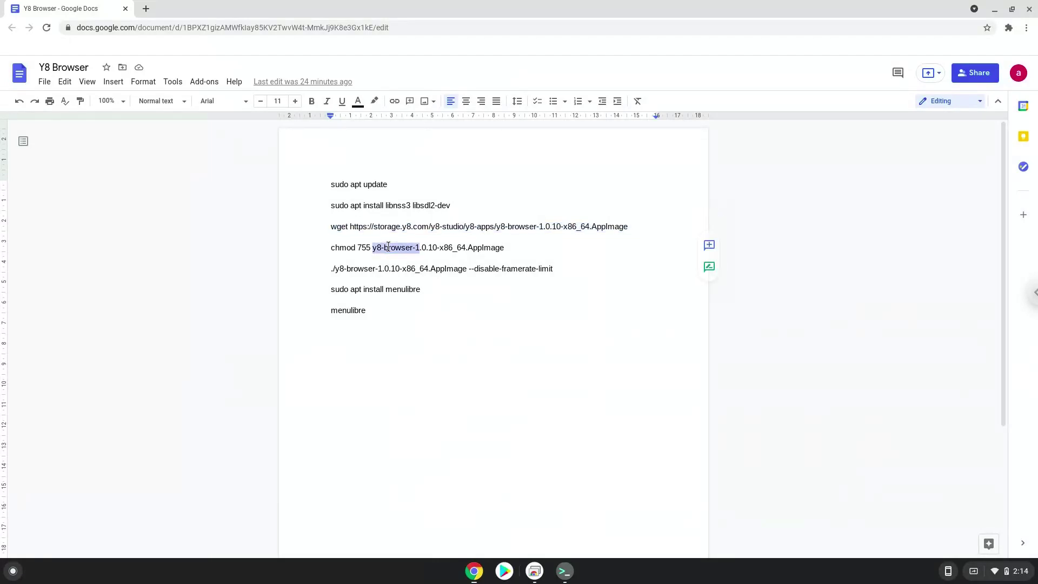
{"action": "triple_click", "coordinate": [388, 247]}
{"action": "right_click", "coordinate": [388, 247]}
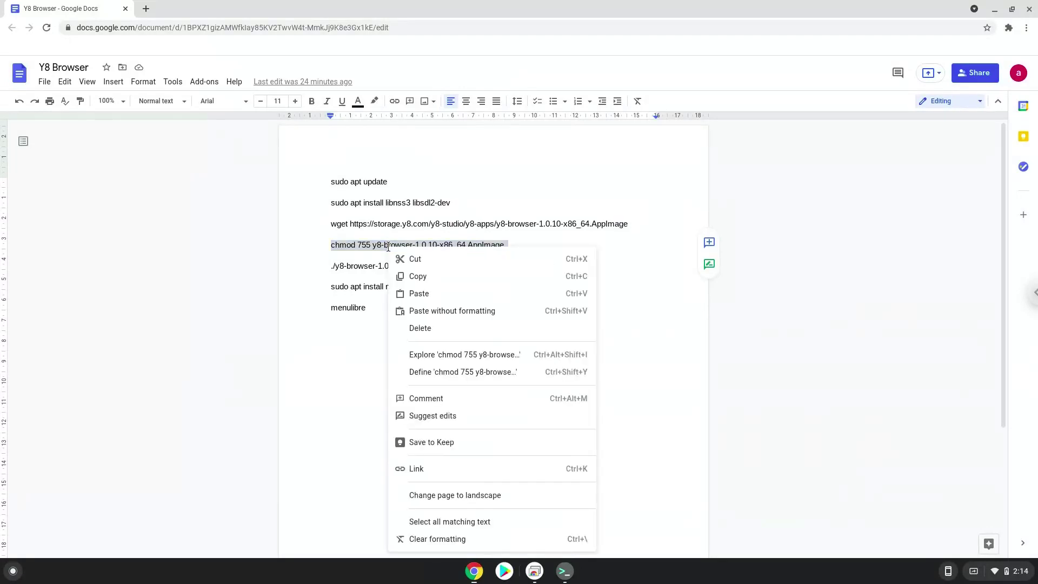
{"action": "left_click", "coordinate": [419, 275]}
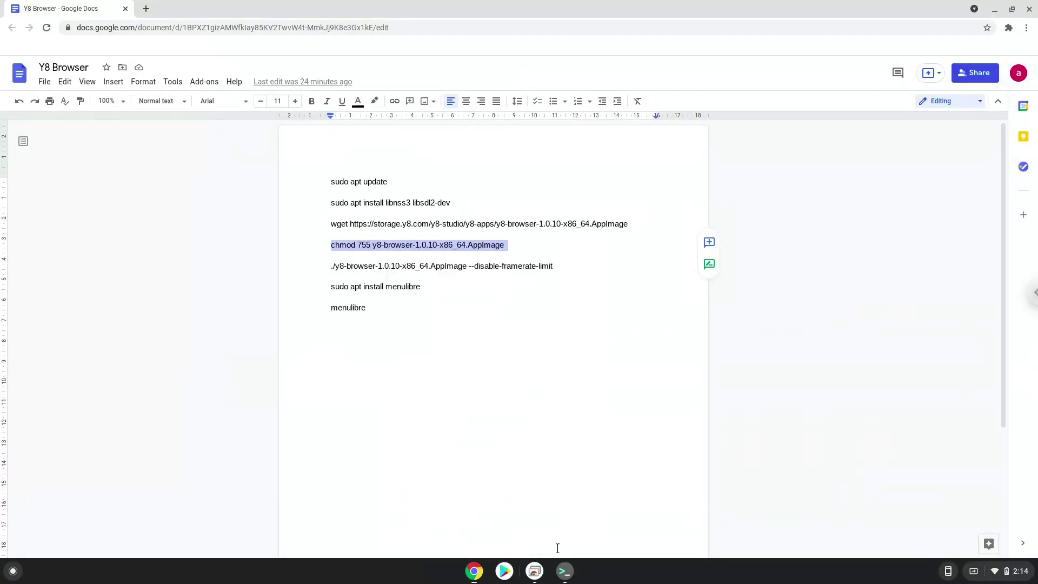
{"action": "left_click", "coordinate": [565, 570]}
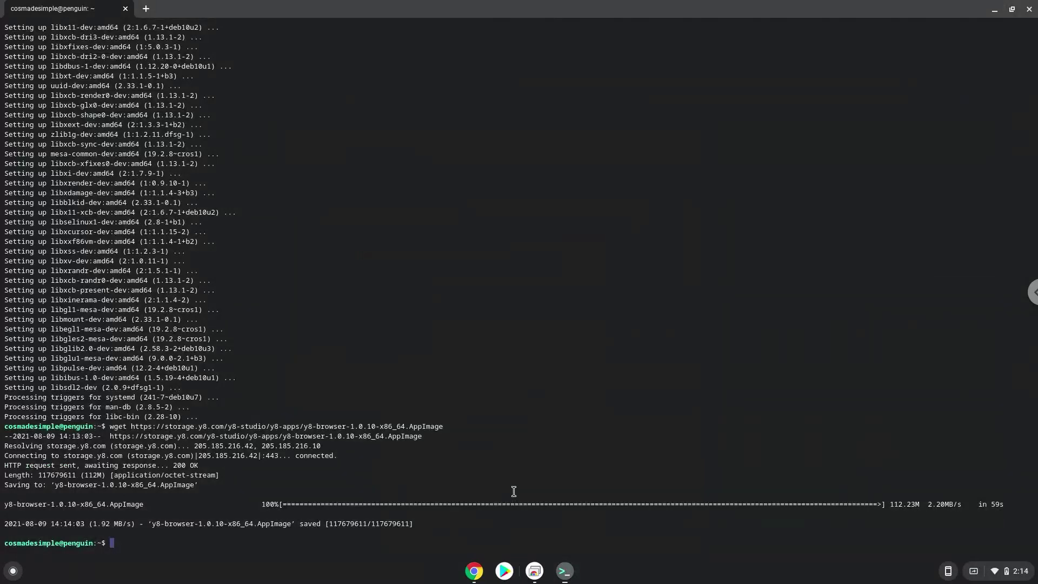
{"action": "key", "text": "ctrl+shift+v"}
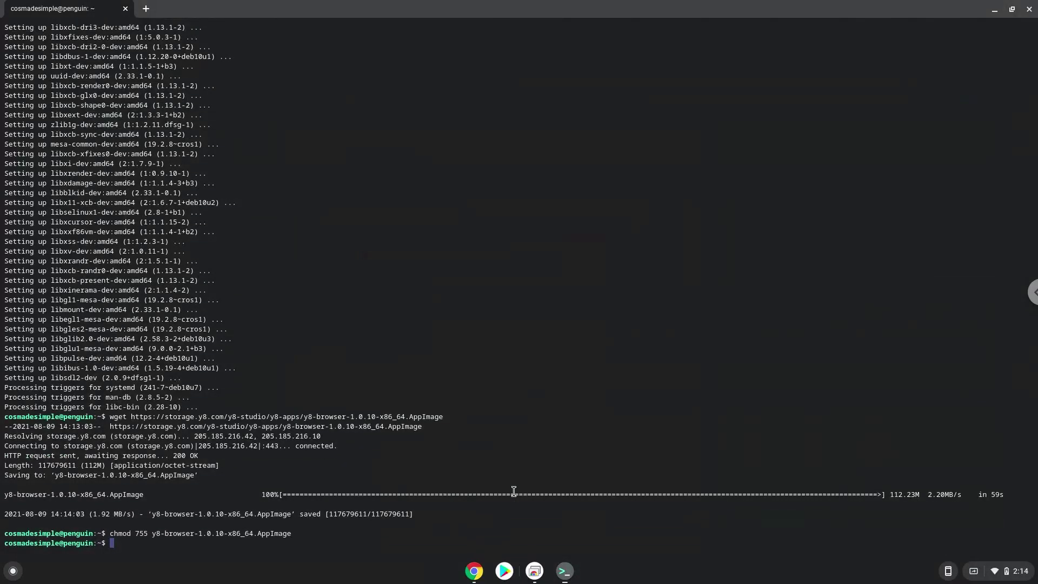
- Copy and run './y8-browser-1.0.10-x86_64.AppImage --disable-framerate-limit' in Terminal
{"action": "left_click", "coordinate": [474, 571]}
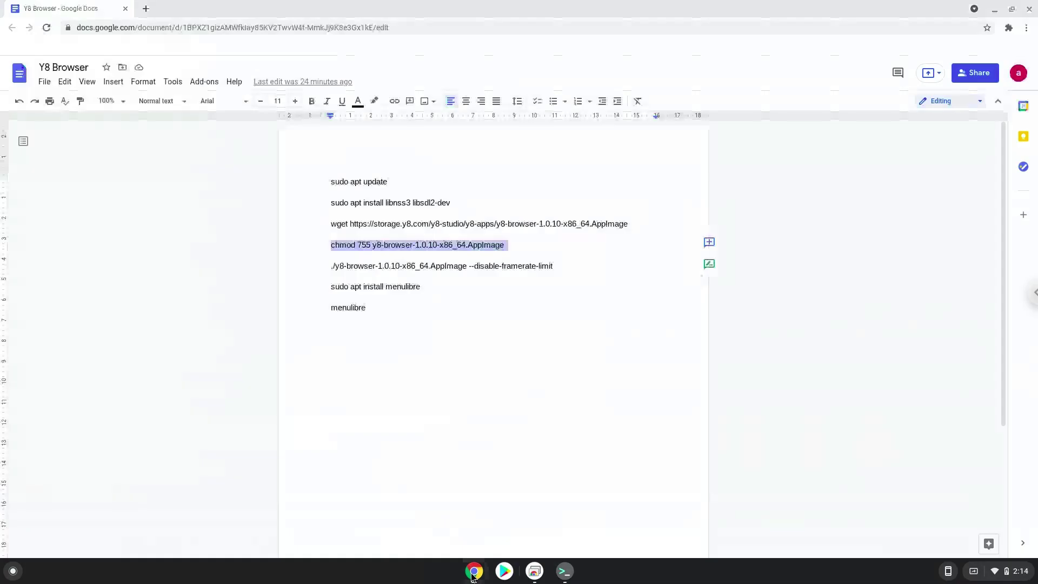
{"action": "left_click", "coordinate": [362, 265]}
{"action": "triple_click", "coordinate": [362, 264]}
{"action": "right_click", "coordinate": [361, 264]}
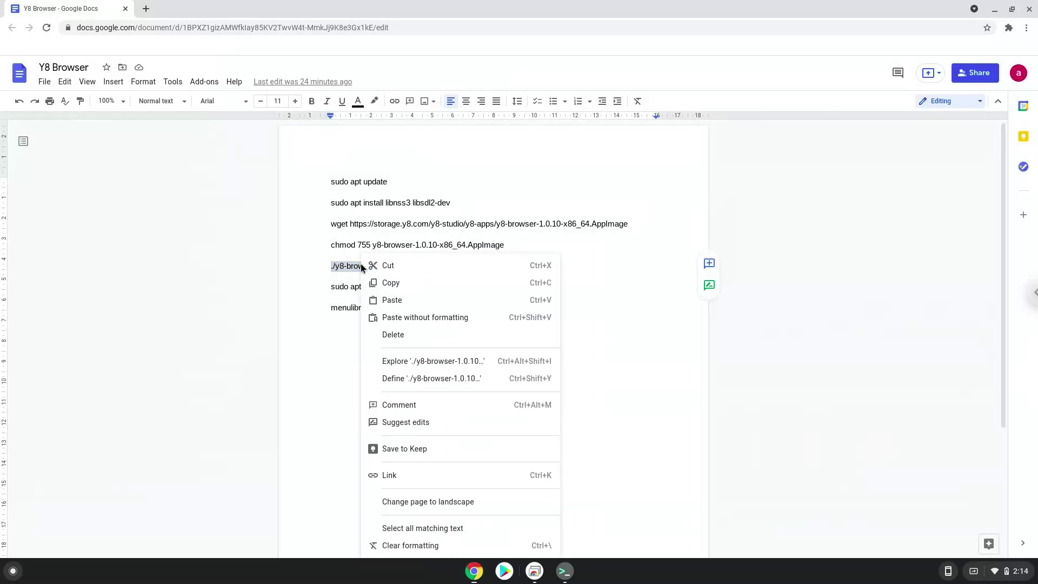
{"action": "left_click", "coordinate": [383, 281]}
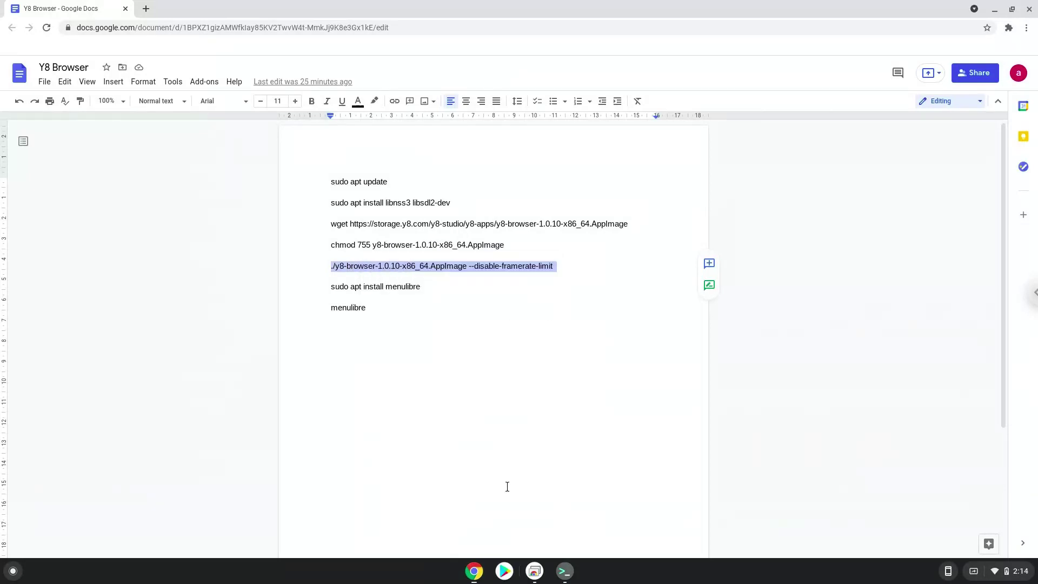
{"action": "left_click", "coordinate": [564, 571]}
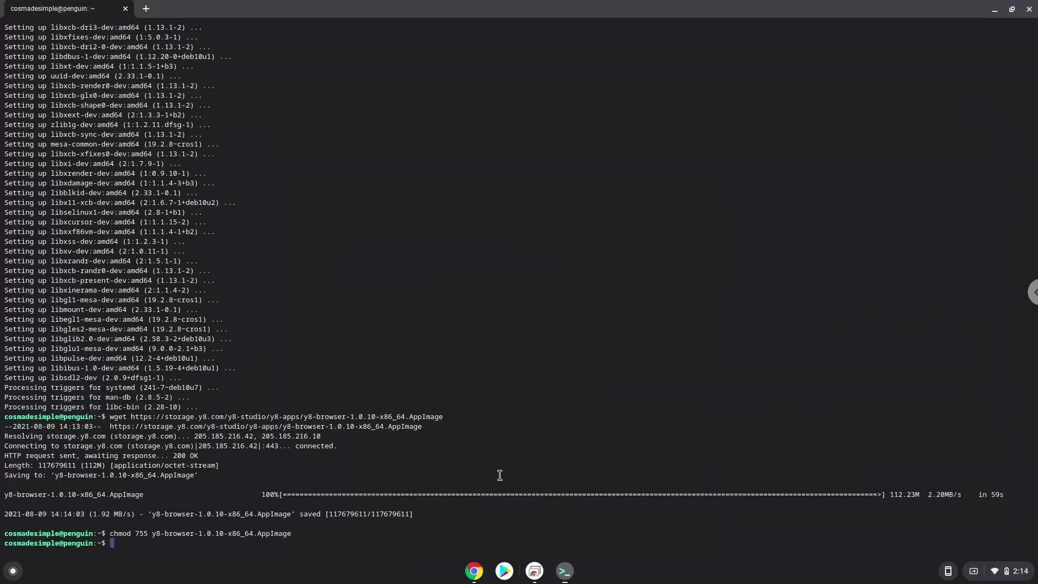
{"action": "key", "text": "ctrl+shift+v"}
{"action": "key", "text": "Return"}
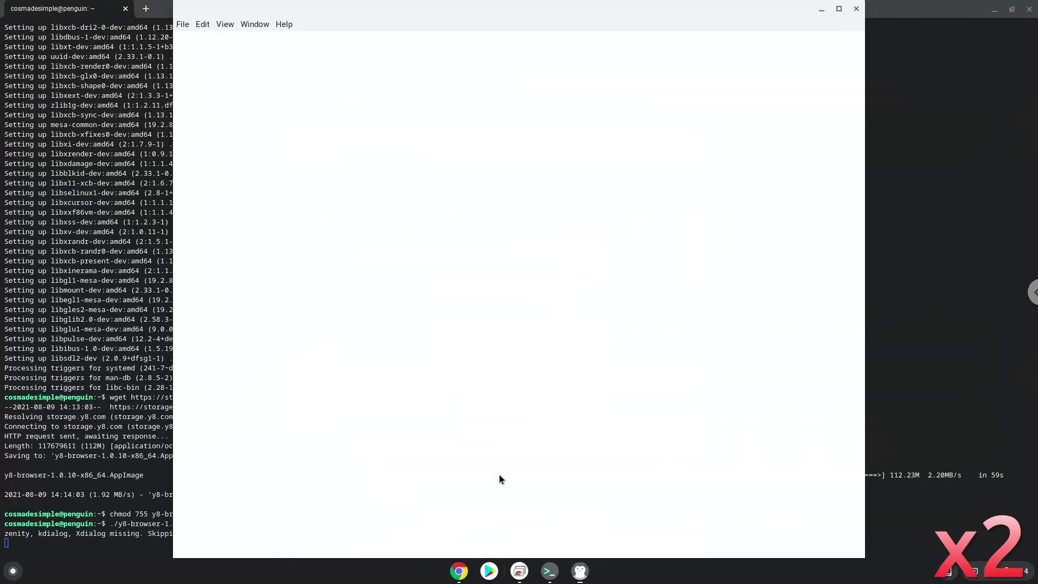
- Maximize the Y8 Browser window to view the free-games page, then close it
{"action": "left_click", "coordinate": [838, 9]}
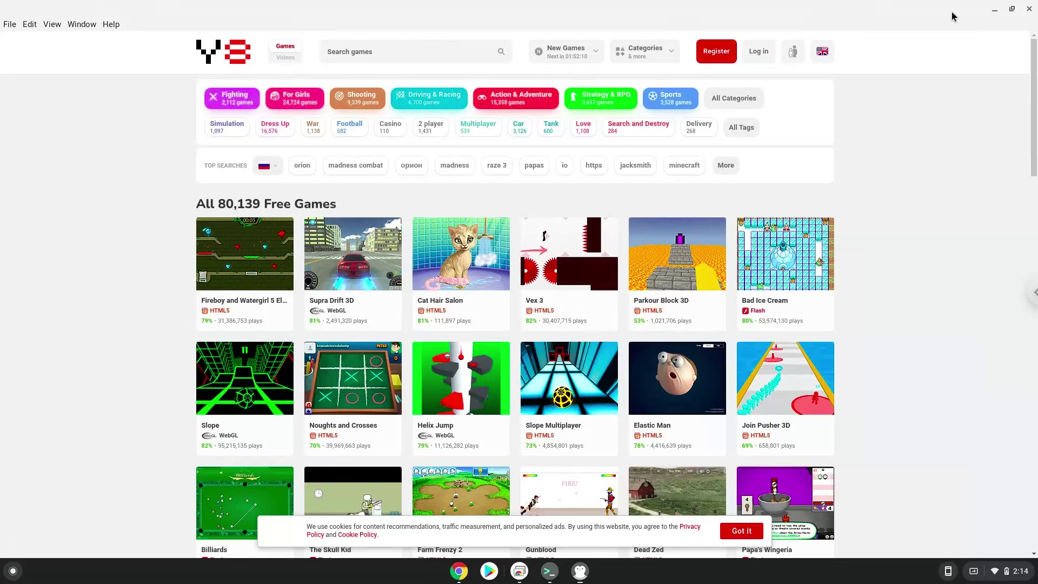
{"action": "left_click", "coordinate": [1027, 10]}
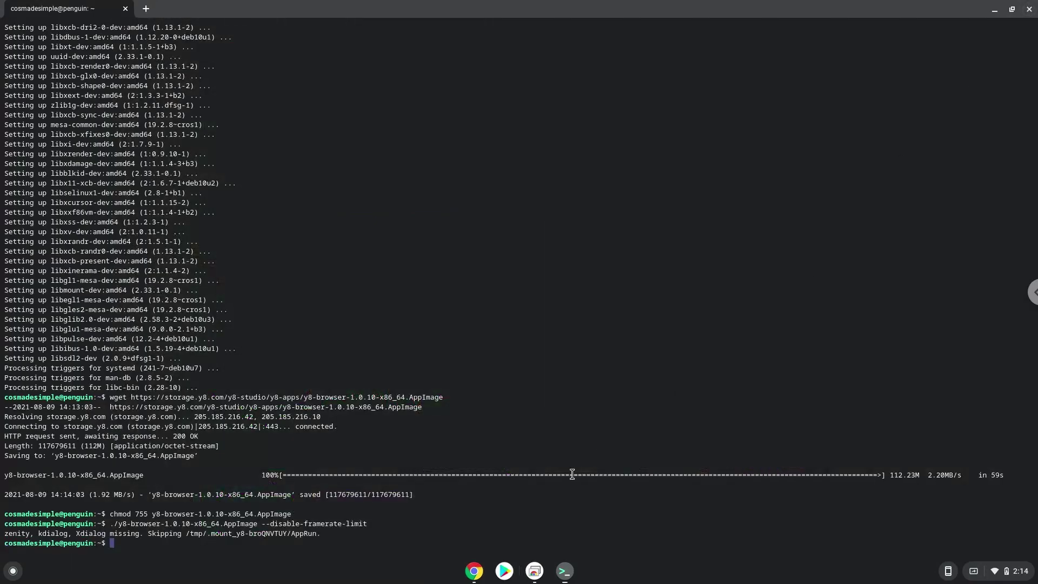
- Copy the 'sudo apt install menulibre' line from the document and bring Terminal to the front
{"action": "left_click", "coordinate": [475, 571]}
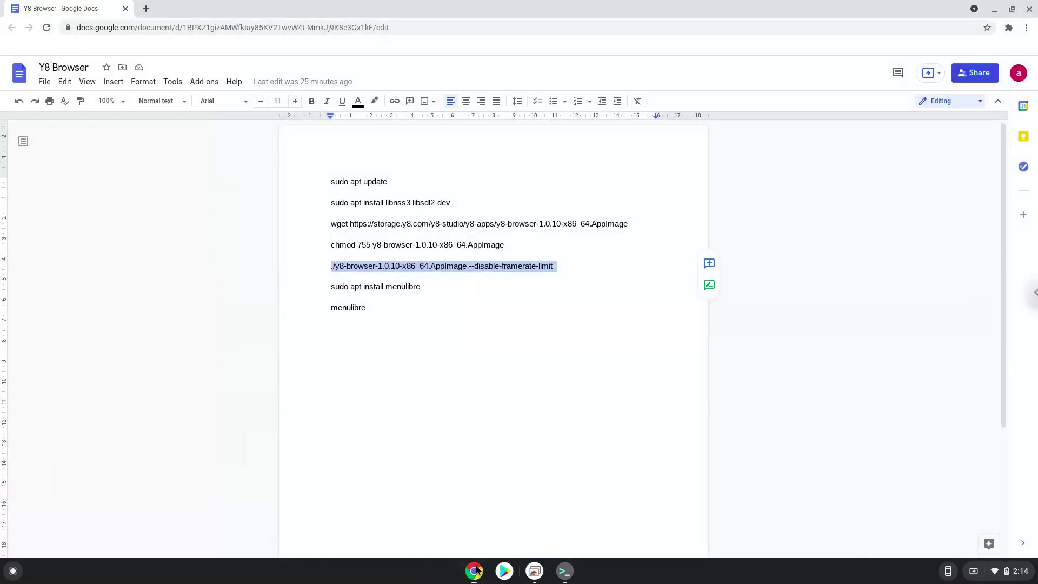
{"action": "triple_click", "coordinate": [367, 288]}
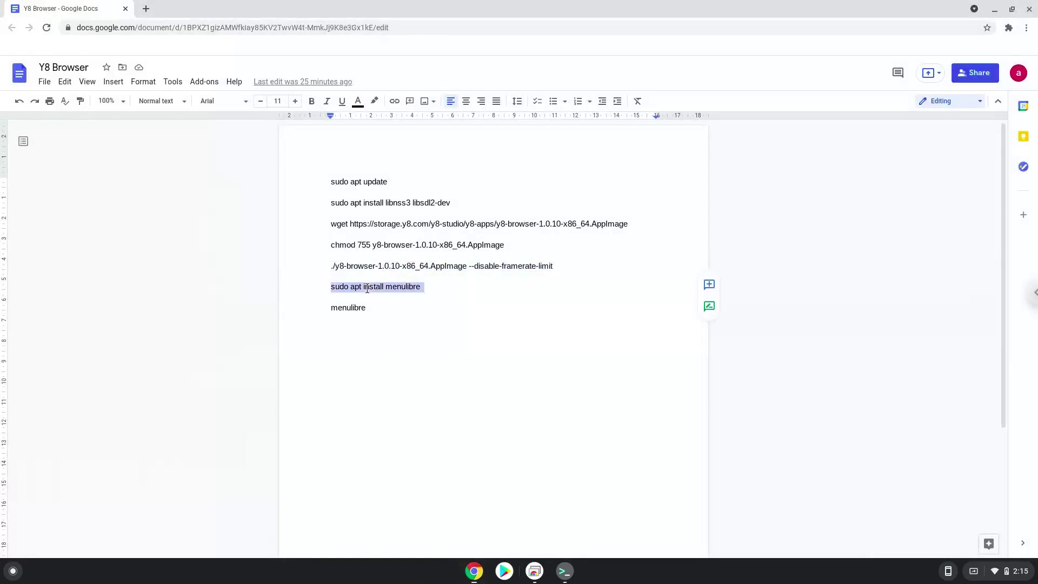
{"action": "right_click", "coordinate": [367, 289]}
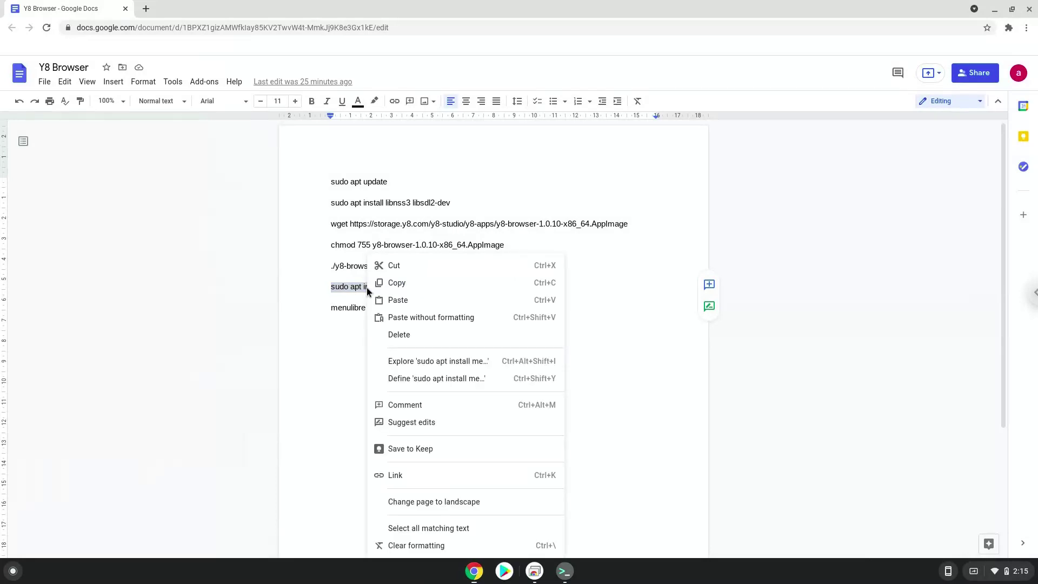
{"action": "left_click", "coordinate": [395, 283]}
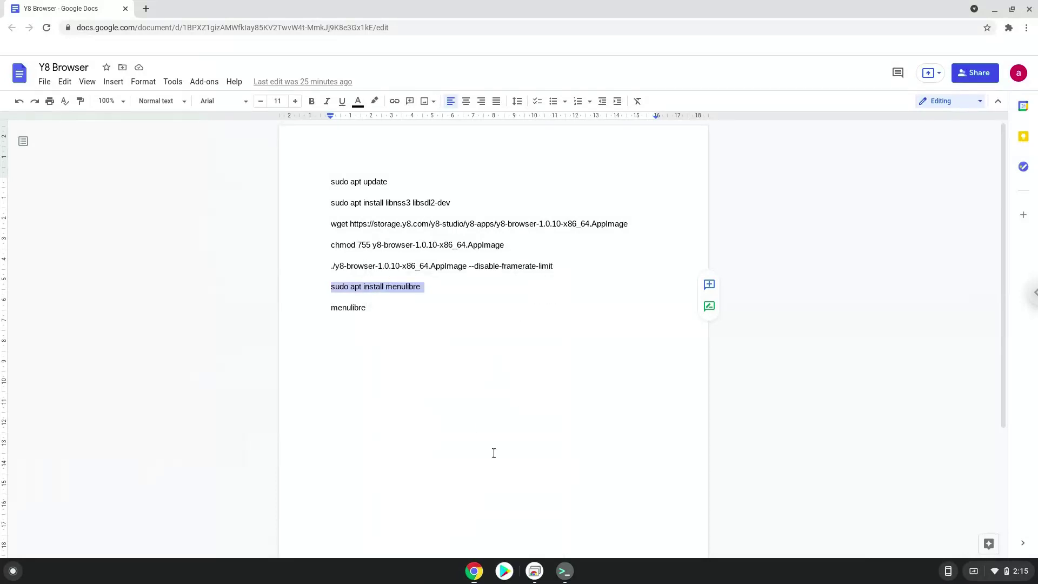
{"action": "left_click", "coordinate": [562, 572]}
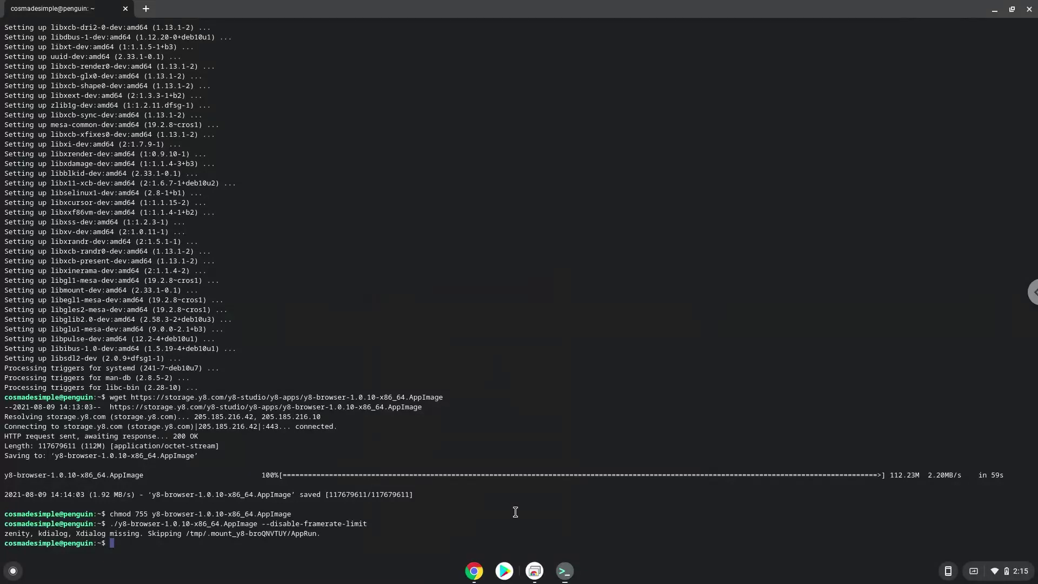
- Run 'sudo apt install menulibre' and accept installing menulibre 2.2.0-2 with its 11 dependencies
{"action": "key", "text": "ctrl+shift+v"}
{"action": "key", "text": "Return"}
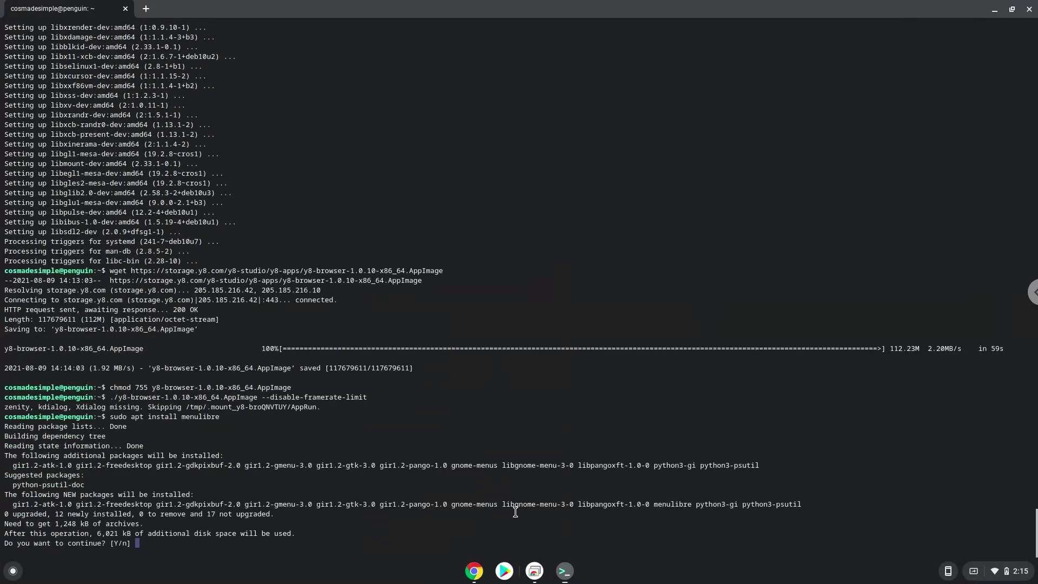
{"action": "key", "text": "Return"}
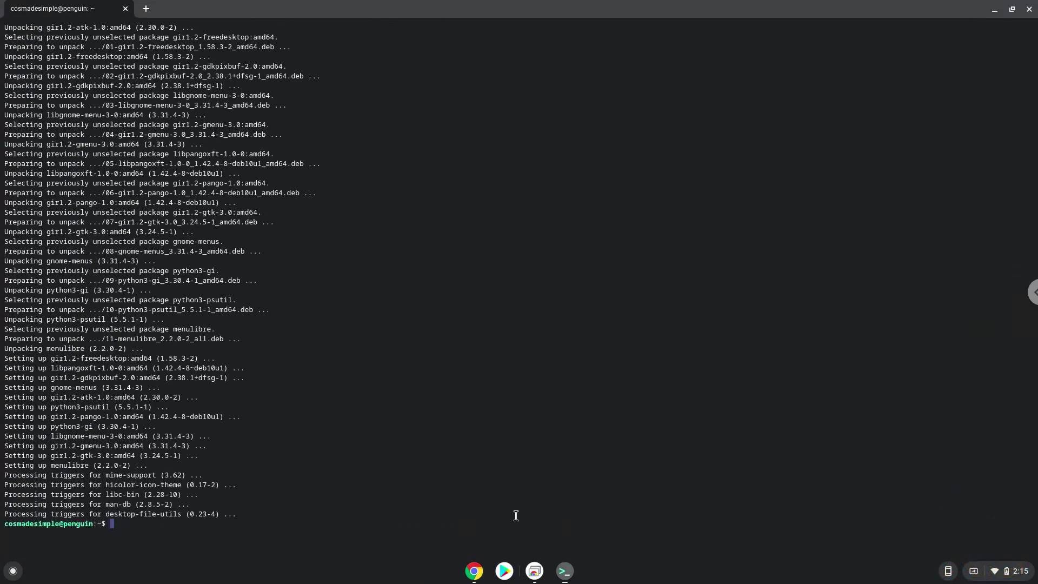
- Copy the 'menulibre' command line from the Google Docs setup notes
{"action": "left_click", "coordinate": [476, 571]}
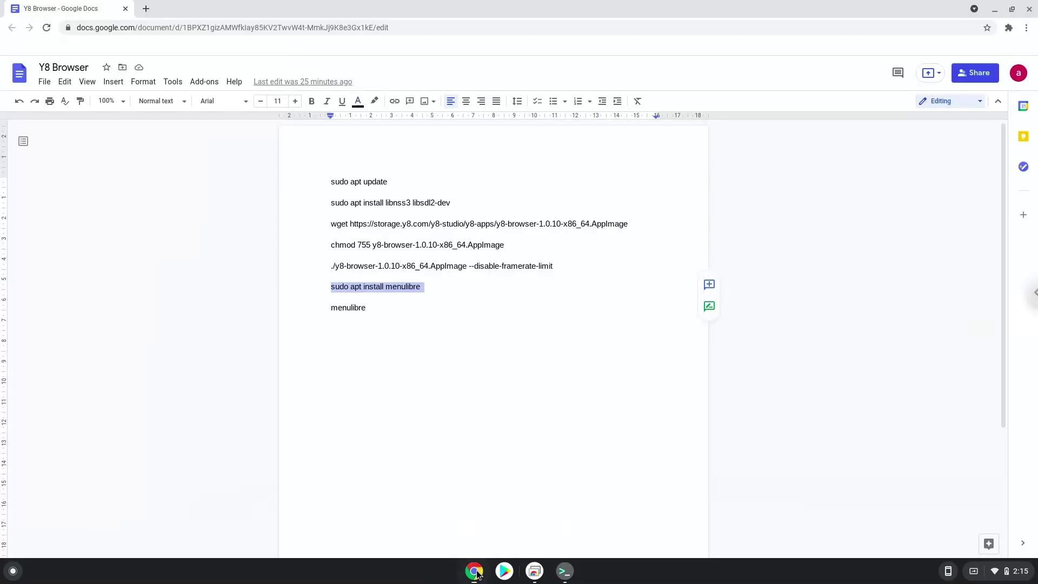
{"action": "triple_click", "coordinate": [346, 306]}
{"action": "right_click", "coordinate": [346, 307]}
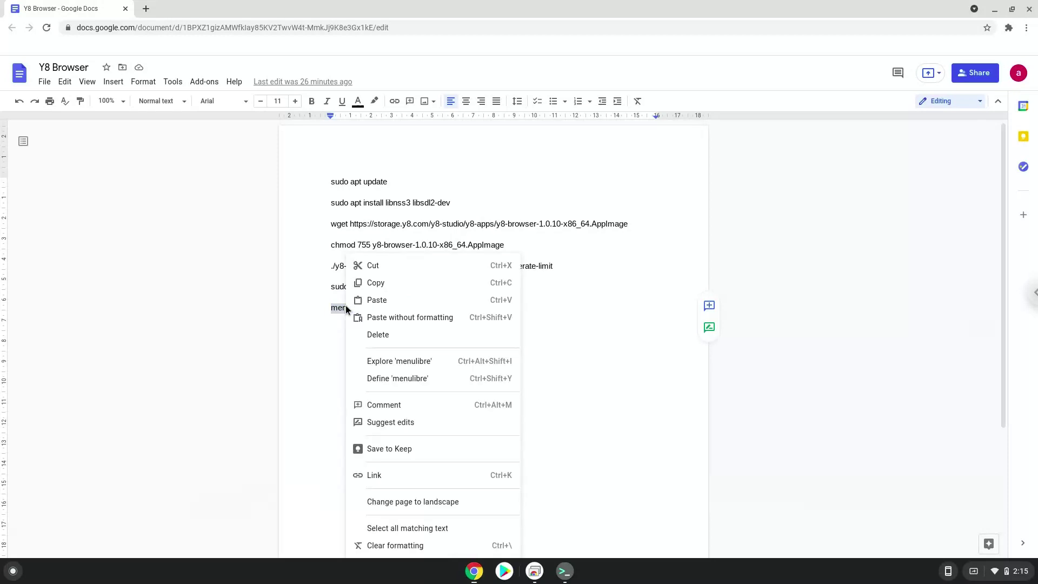
{"action": "left_click", "coordinate": [373, 283]}
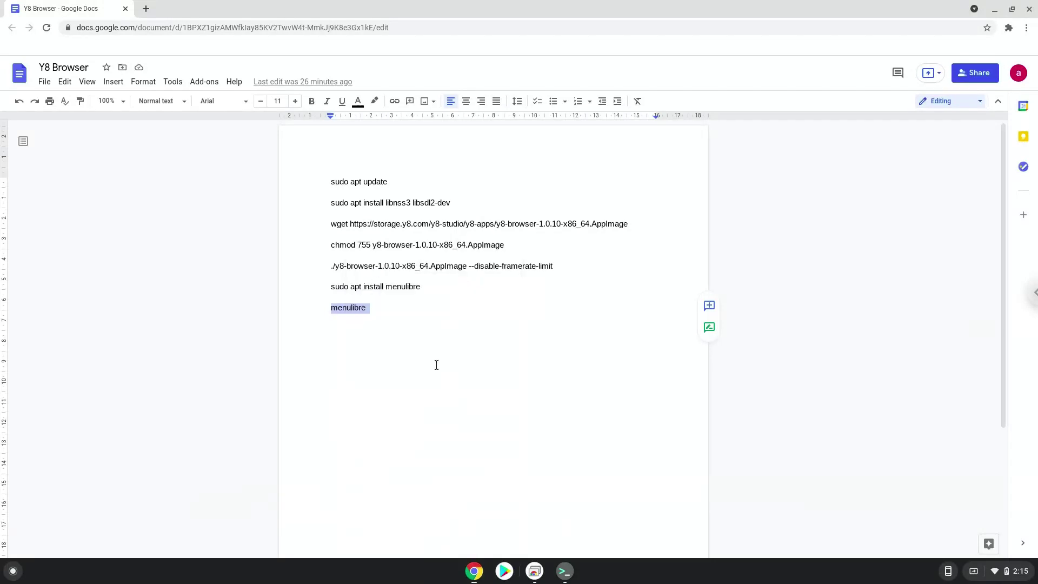
{"action": "left_click", "coordinate": [565, 572]}
- Launch MenuLibre and add a new launcher under the Internet category
{"action": "key", "text": "ctrl+shift+v"}
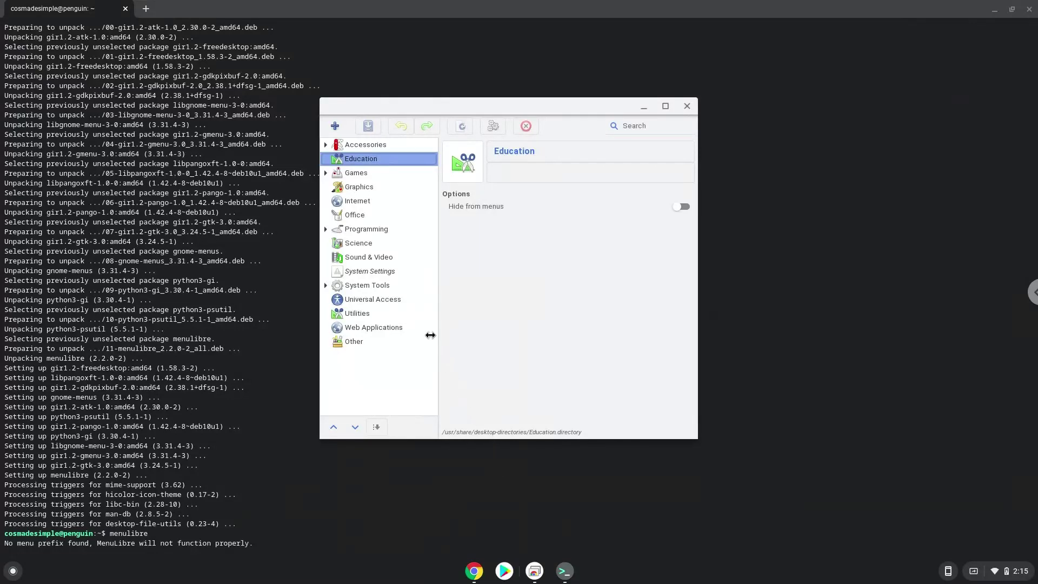
{"action": "left_click", "coordinate": [356, 202]}
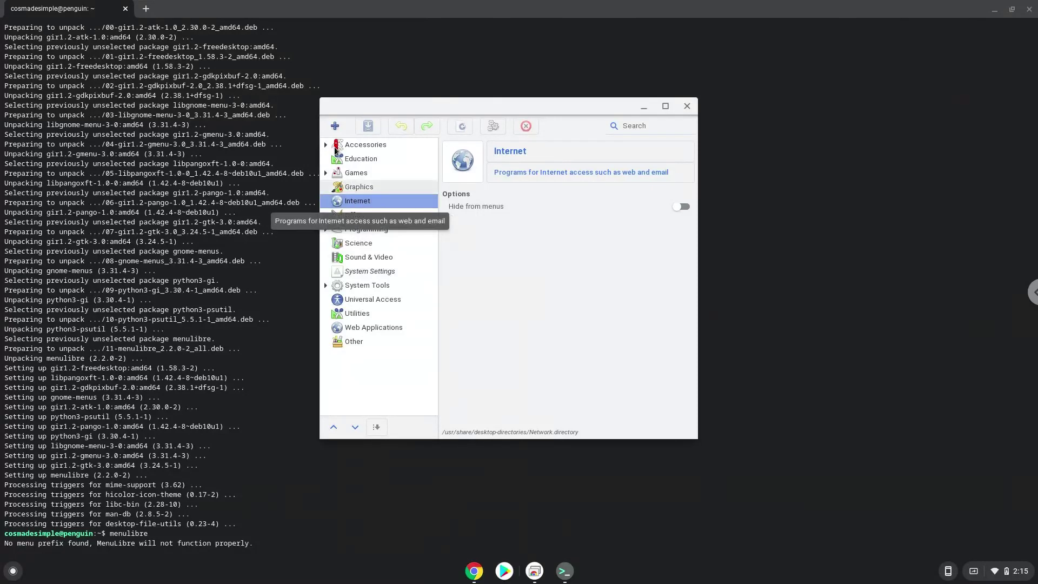
{"action": "left_click", "coordinate": [331, 128]}
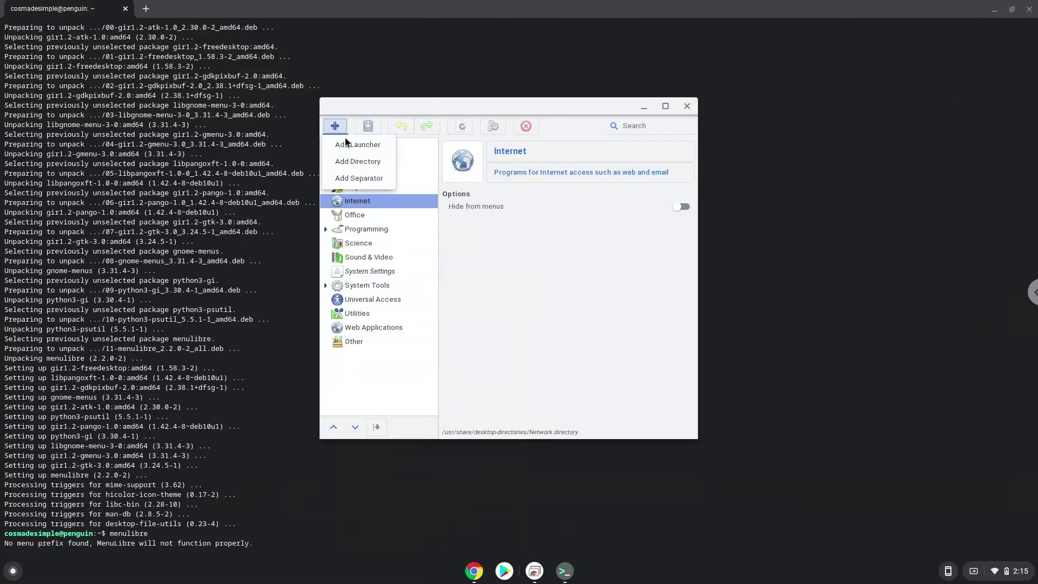
{"action": "left_click", "coordinate": [346, 143]}
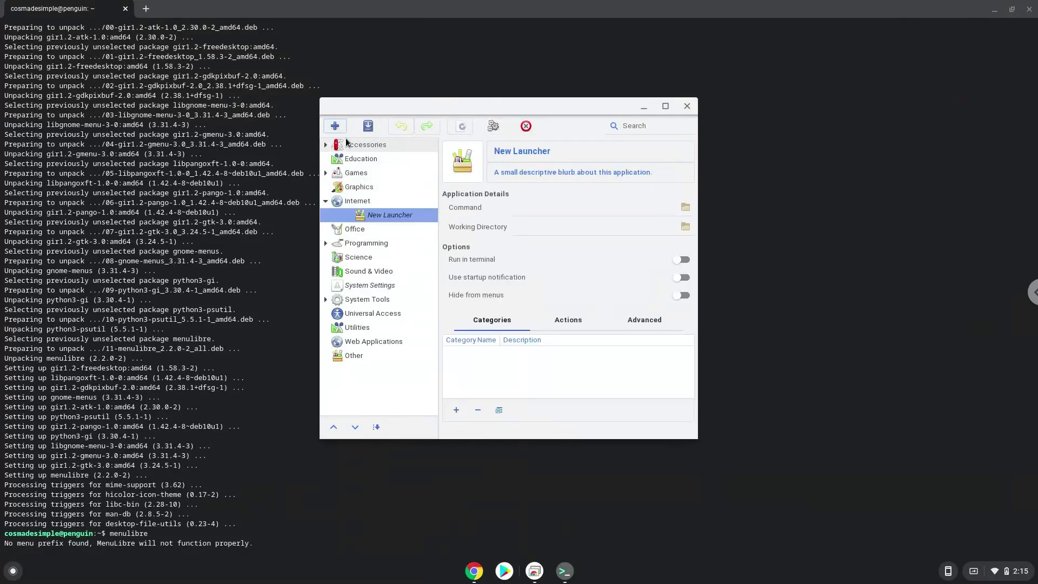
- Rename the new launcher to 'Y8'
{"action": "left_click", "coordinate": [515, 148]}
{"action": "type", "text": "Y8"}
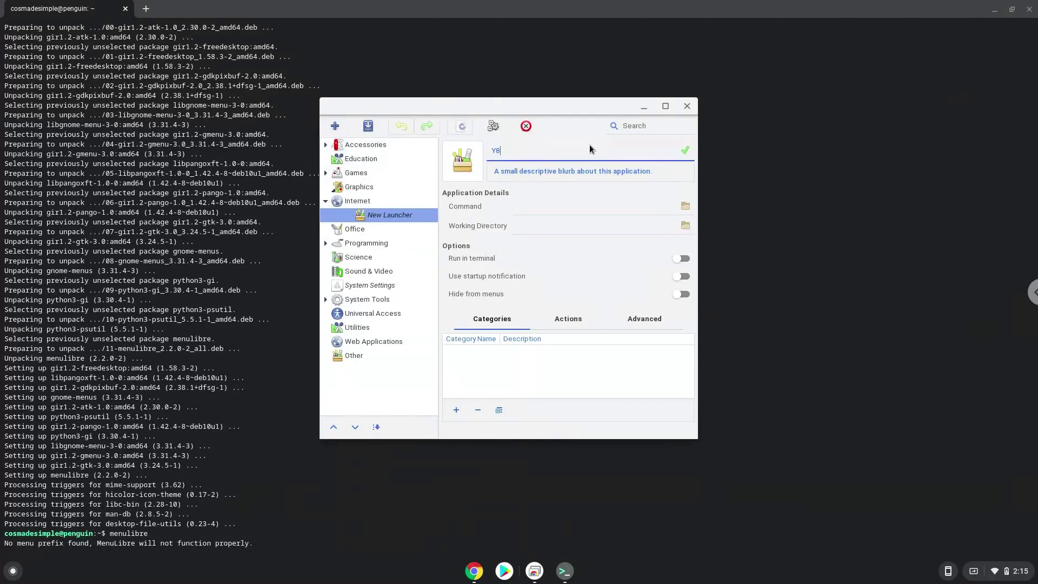
{"action": "left_click", "coordinate": [685, 149]}
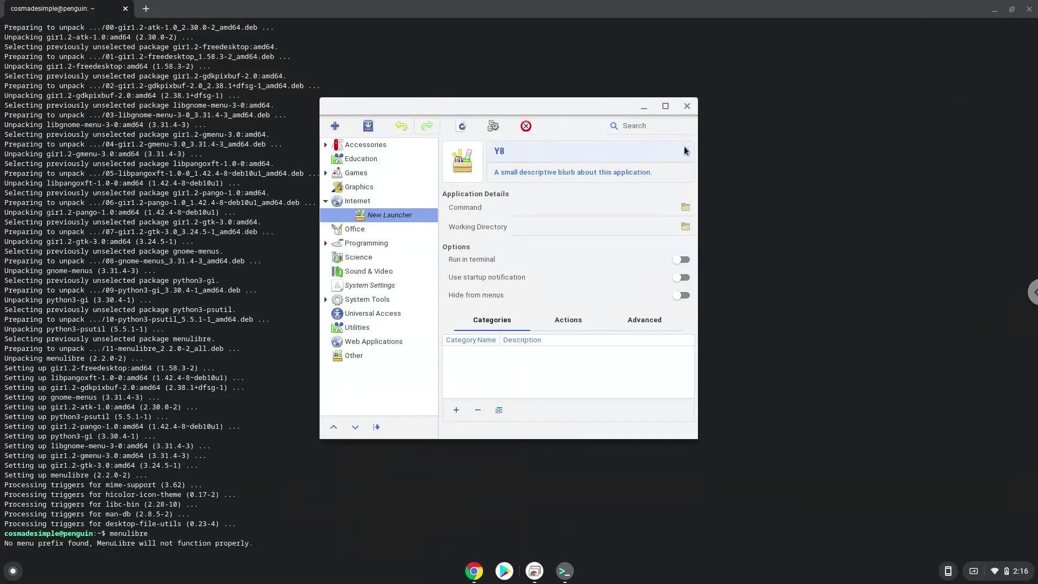
- Set the Y8 launcher's command to y8-browser-1.0.10-x86_64.AppImage from Home and save
{"action": "left_click", "coordinate": [685, 208]}
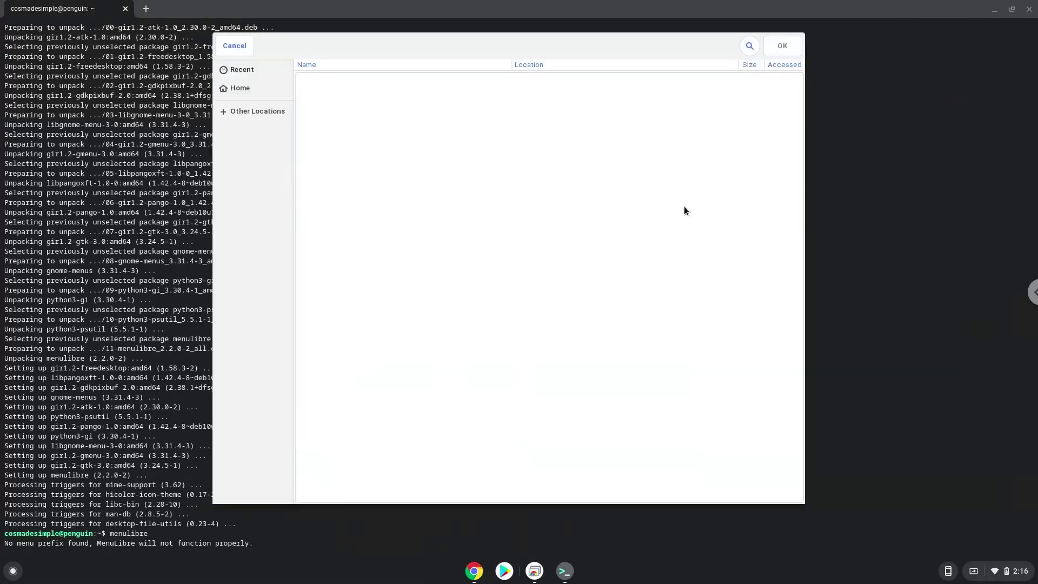
{"action": "left_click", "coordinate": [241, 88]}
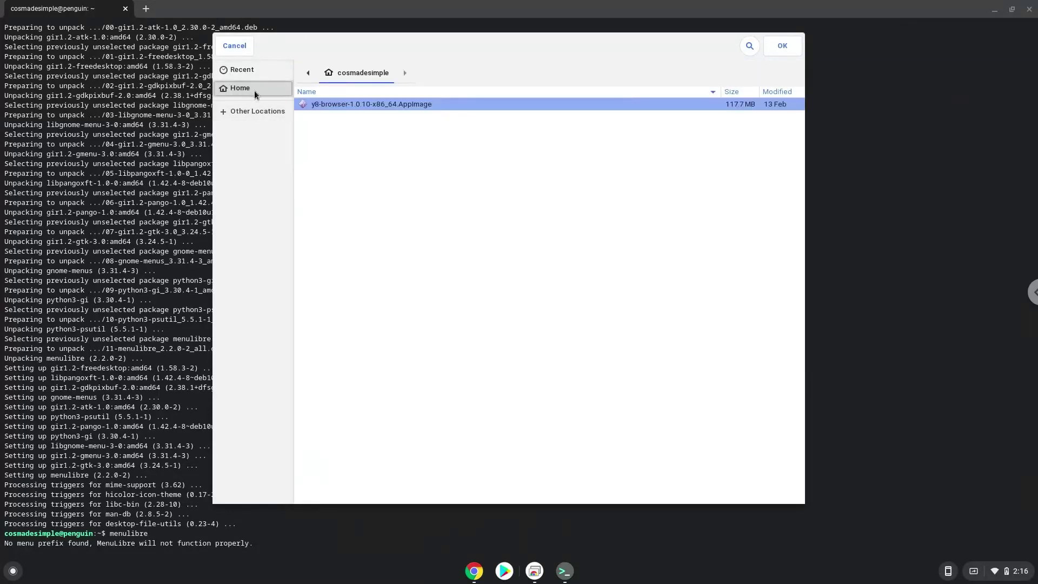
{"action": "double_click", "coordinate": [314, 106]}
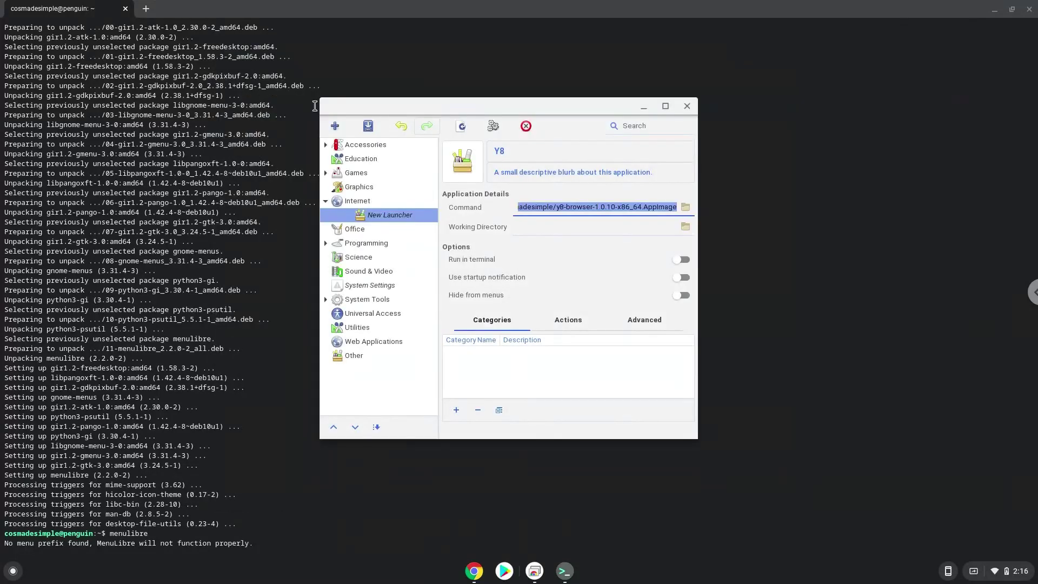
{"action": "left_click", "coordinate": [367, 125]}
{"action": "key", "text": "Tab"}
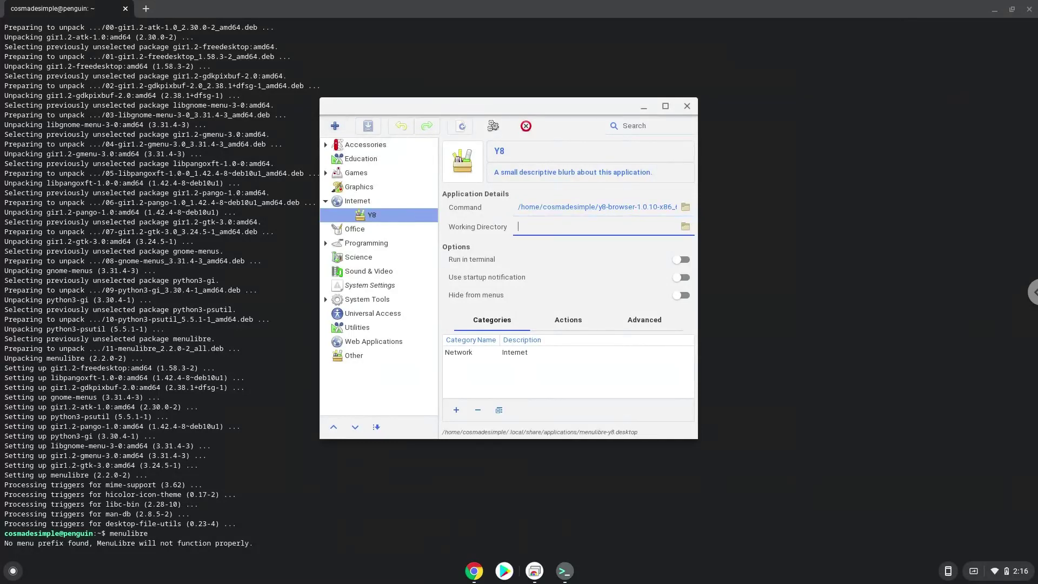
{"action": "left_click", "coordinate": [247, 480]}
{"action": "key", "text": "Down"}
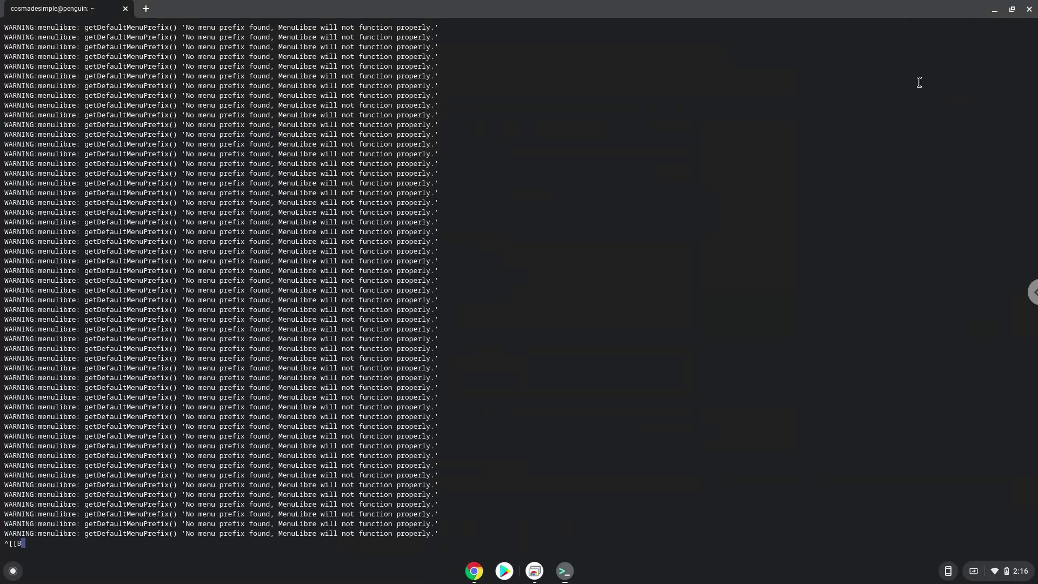
- Close the MenuLibre window
{"action": "key", "text": "F5"}
{"action": "key", "text": "F5"}
{"action": "key", "text": "F4"}
{"action": "left_click", "coordinate": [996, 10]}
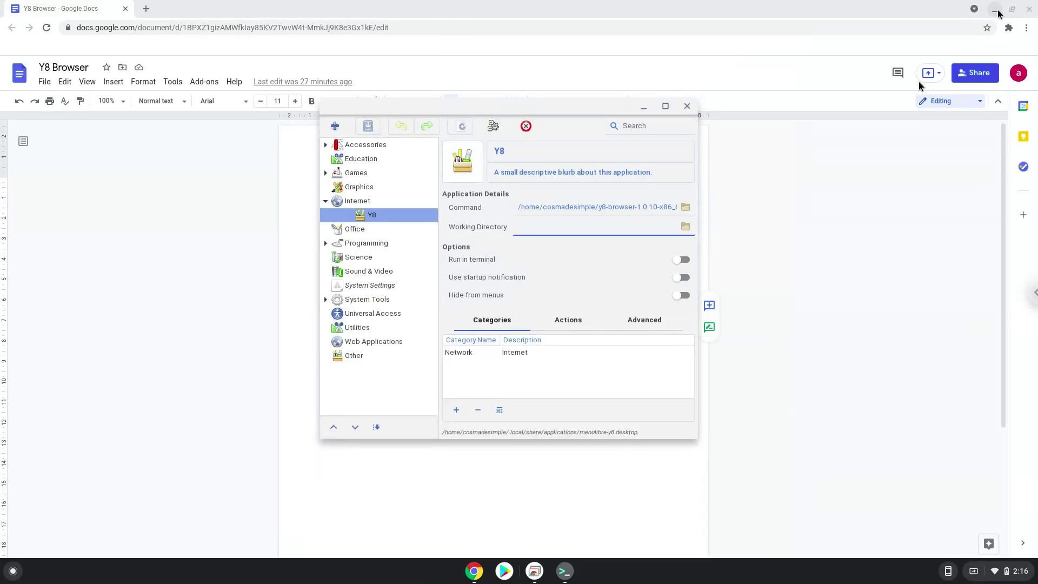
{"action": "left_click", "coordinate": [689, 106]}
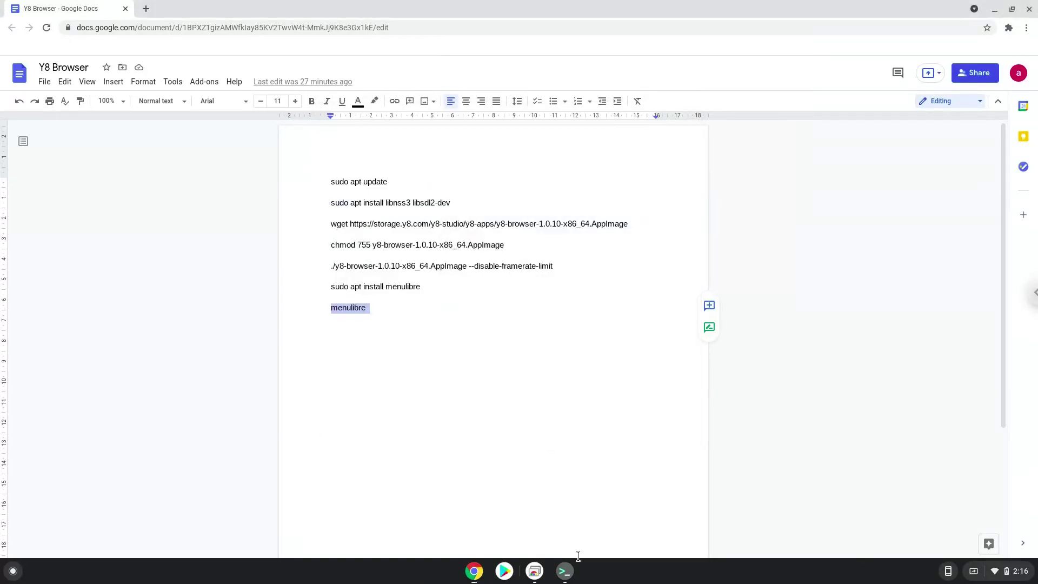
- Quit the terminal, confirming Leave at the prompt
{"action": "left_click", "coordinate": [565, 571]}
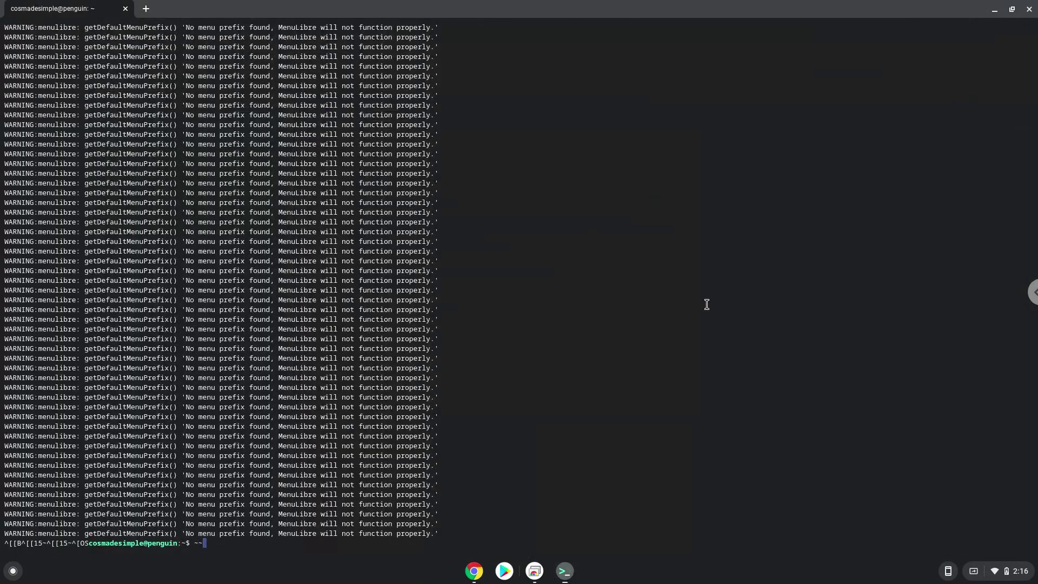
{"action": "left_click", "coordinate": [1031, 10]}
{"action": "left_click", "coordinate": [612, 69]}
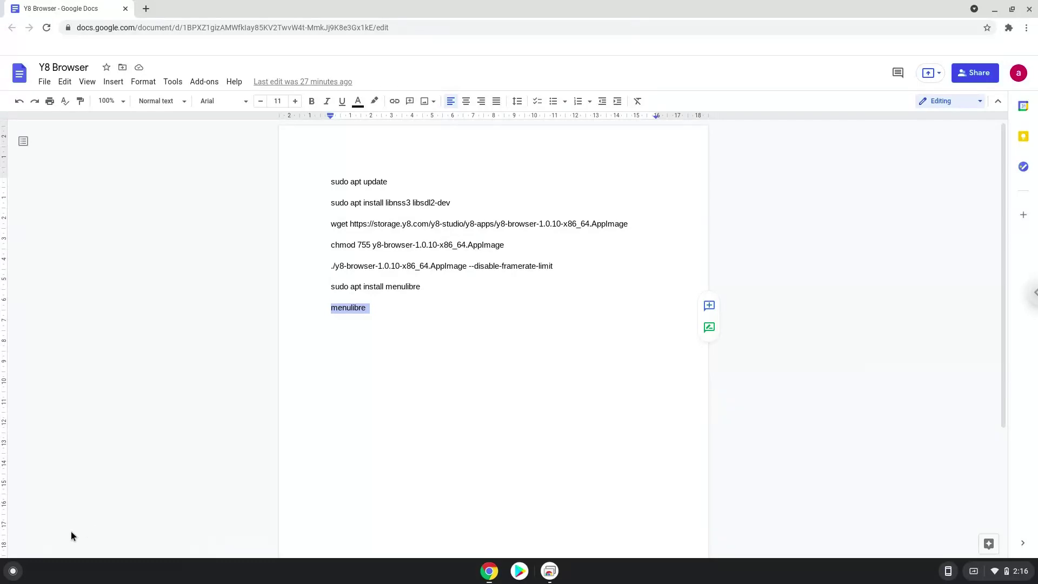
- Launch Y8 from the Linux apps folder on page 2 of the ChromeOS Launcher
{"action": "left_click", "coordinate": [13, 571]}
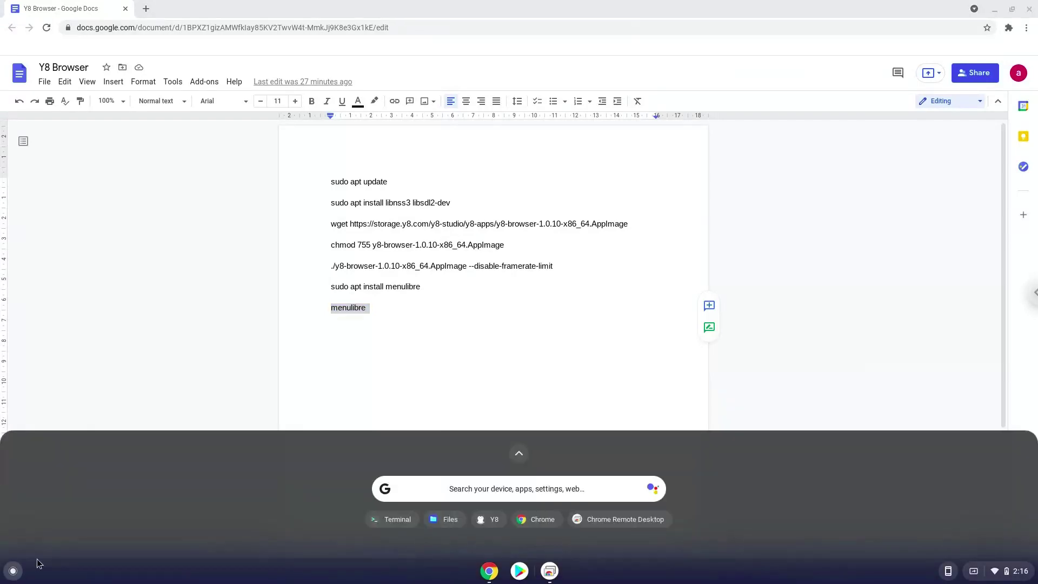
{"action": "left_click", "coordinate": [517, 450]}
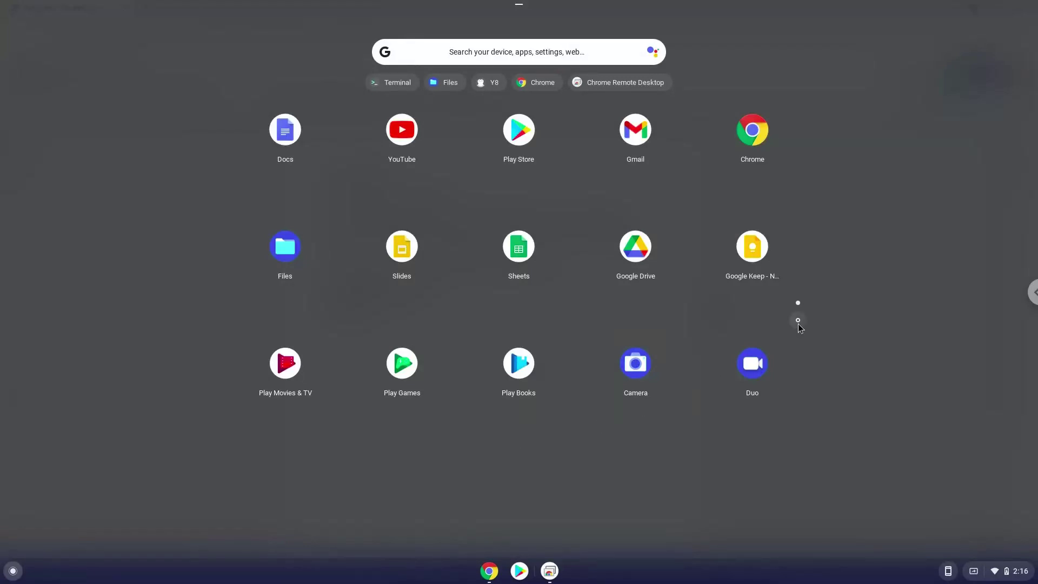
{"action": "left_click", "coordinate": [797, 321]}
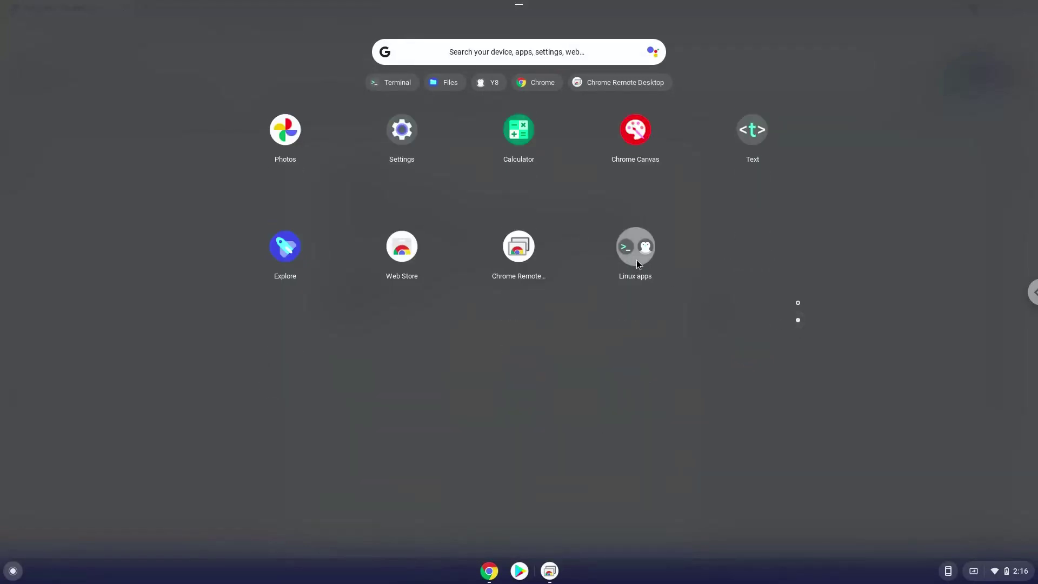
{"action": "left_click", "coordinate": [636, 261]}
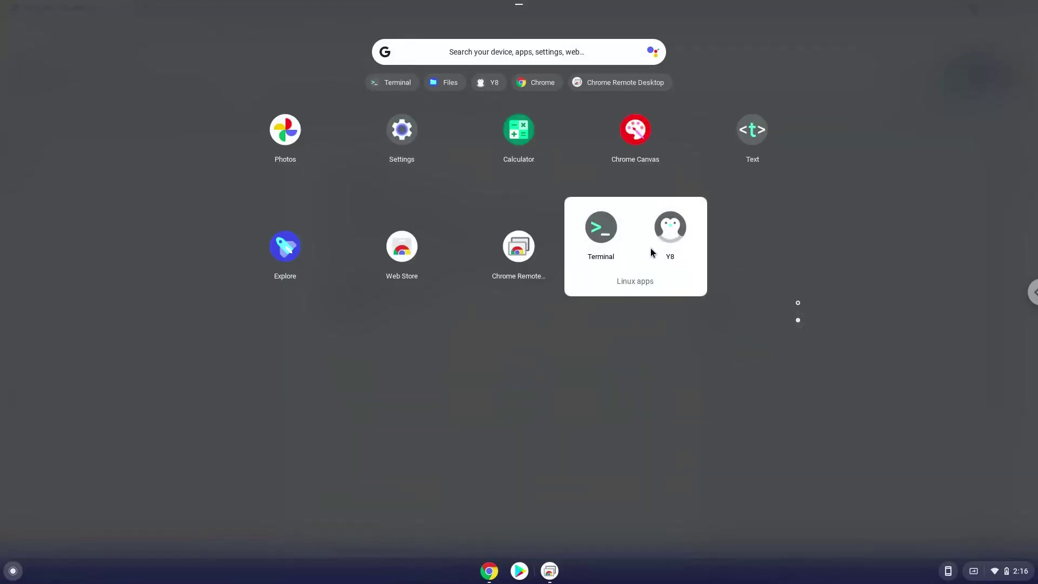
{"action": "left_click", "coordinate": [672, 223]}
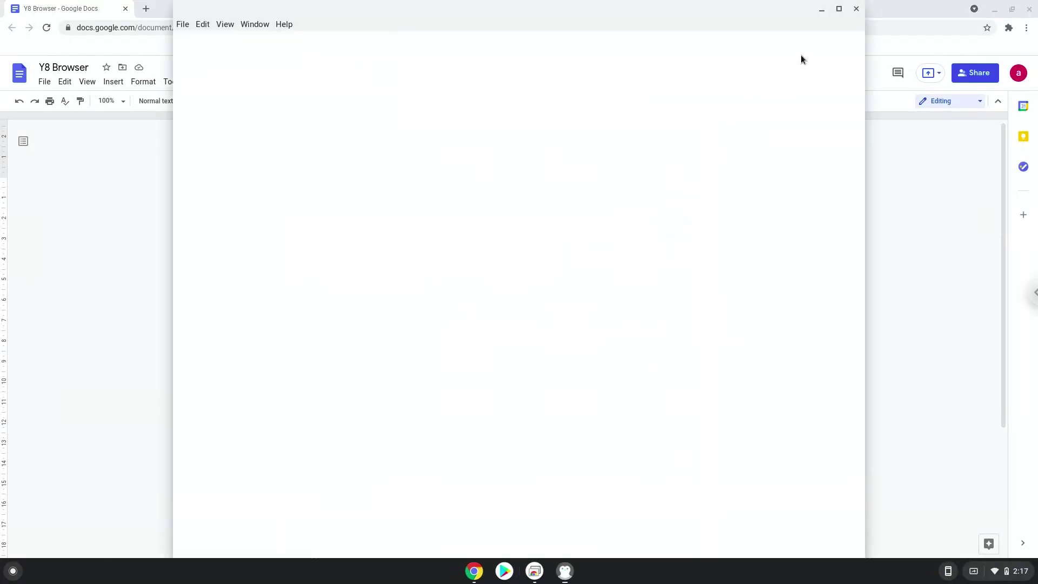
- Maximize the Y8 Browser window to show the Parkour Block 3D page
{"action": "left_click", "coordinate": [838, 9]}
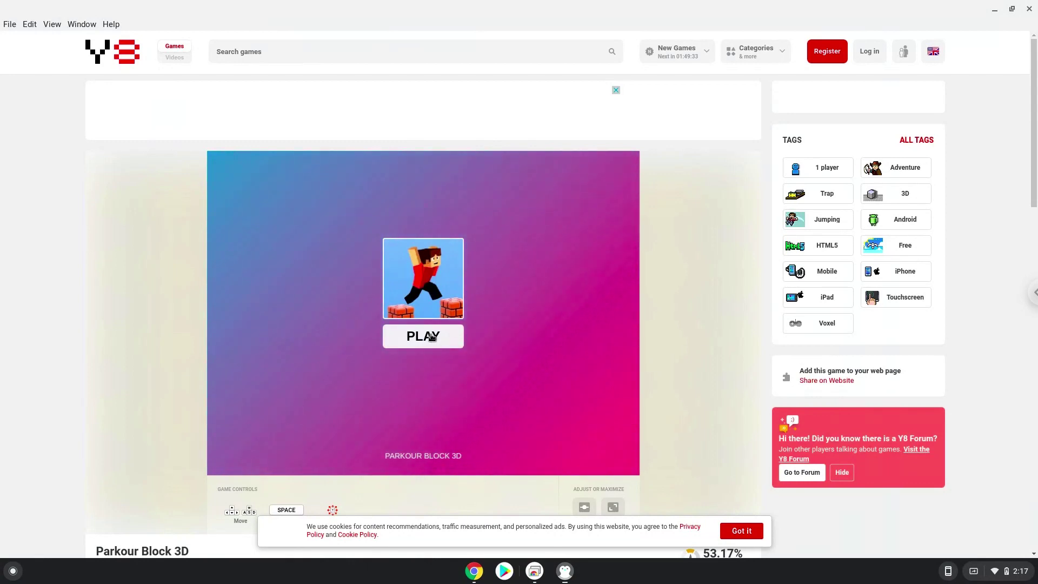
- Load Parkour Block 3D with PLAY and start its first lava parkour level
{"action": "left_click", "coordinate": [431, 337]}
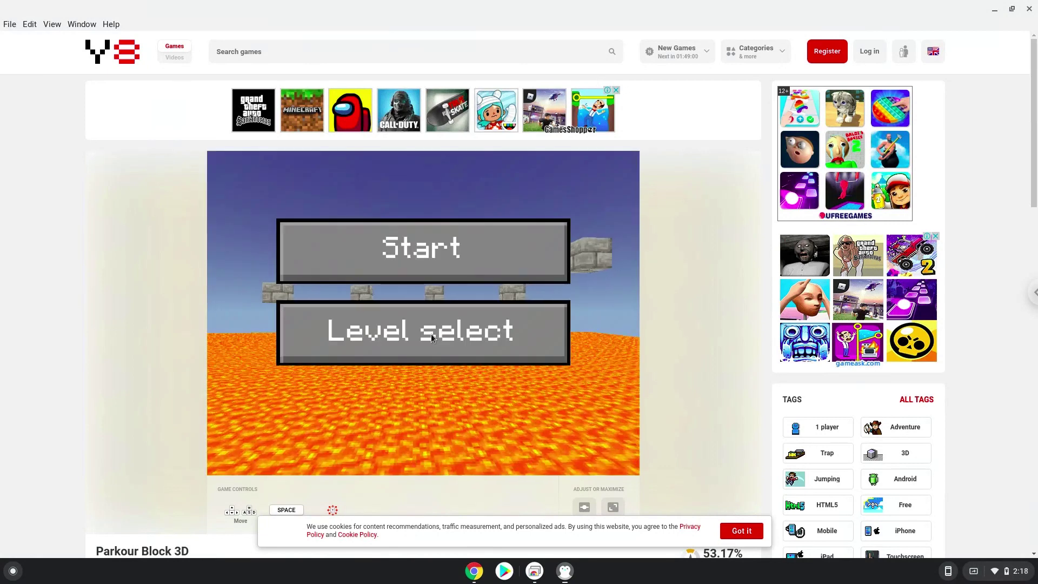
{"action": "left_click", "coordinate": [428, 249]}
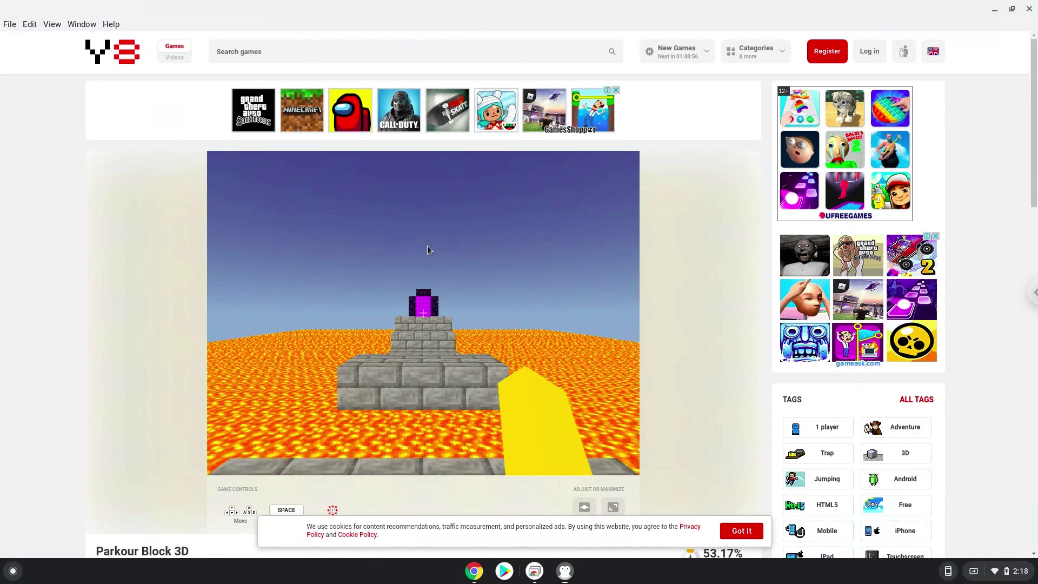